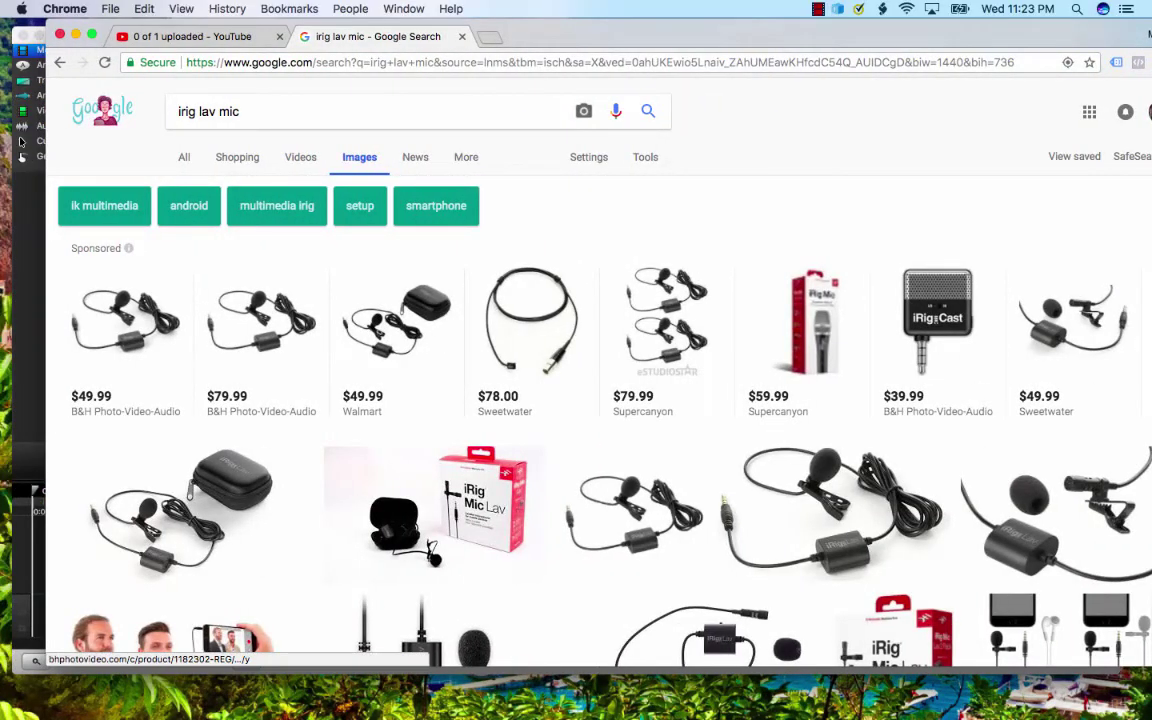
# Step: View the Walmart listing for the $49.99 iRig Mic Lav from the sponsored image results
pyautogui.moveTo(125, 320)
pyautogui.moveTo(397, 320)
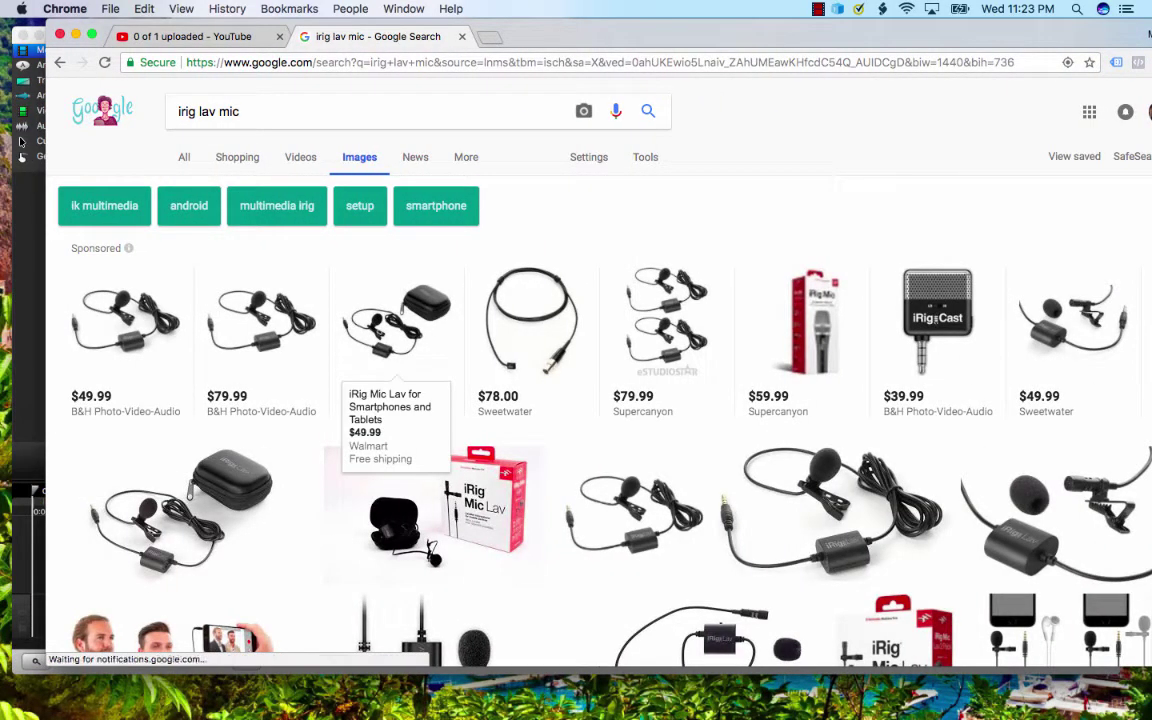
pyautogui.click(397, 320)
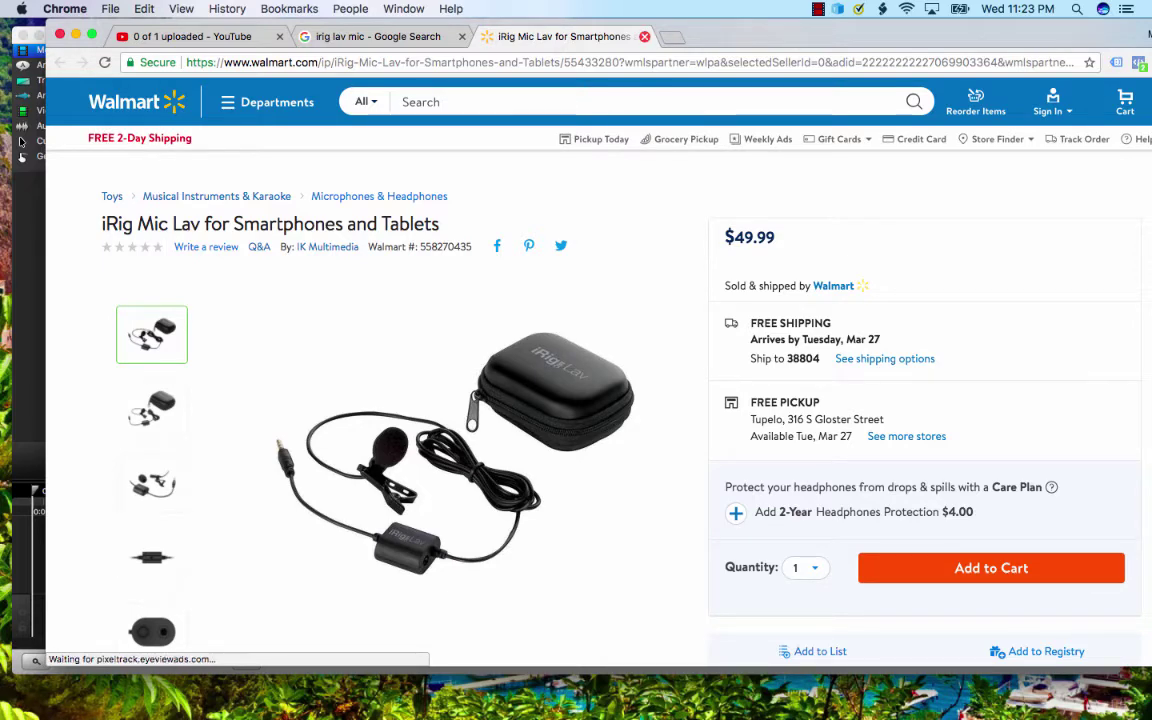
# Step: Close the Walmart listing and the image search results, and minimize the browser window
pyautogui.click(644, 36)
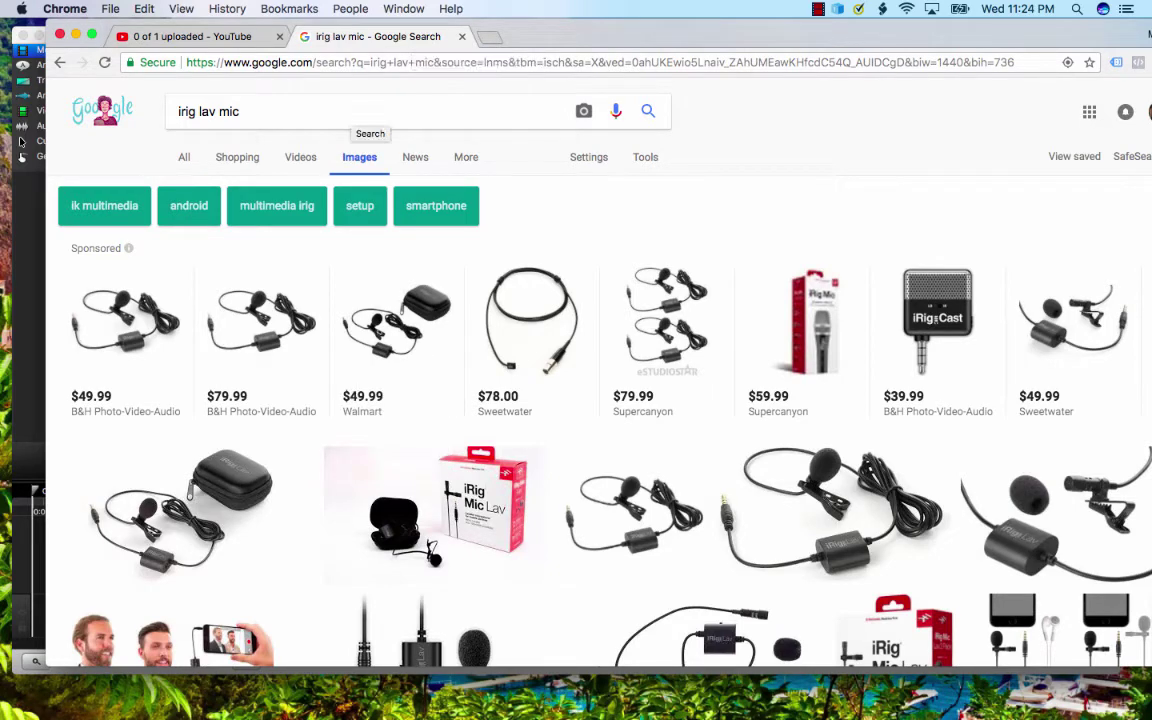
pyautogui.press('super+w')
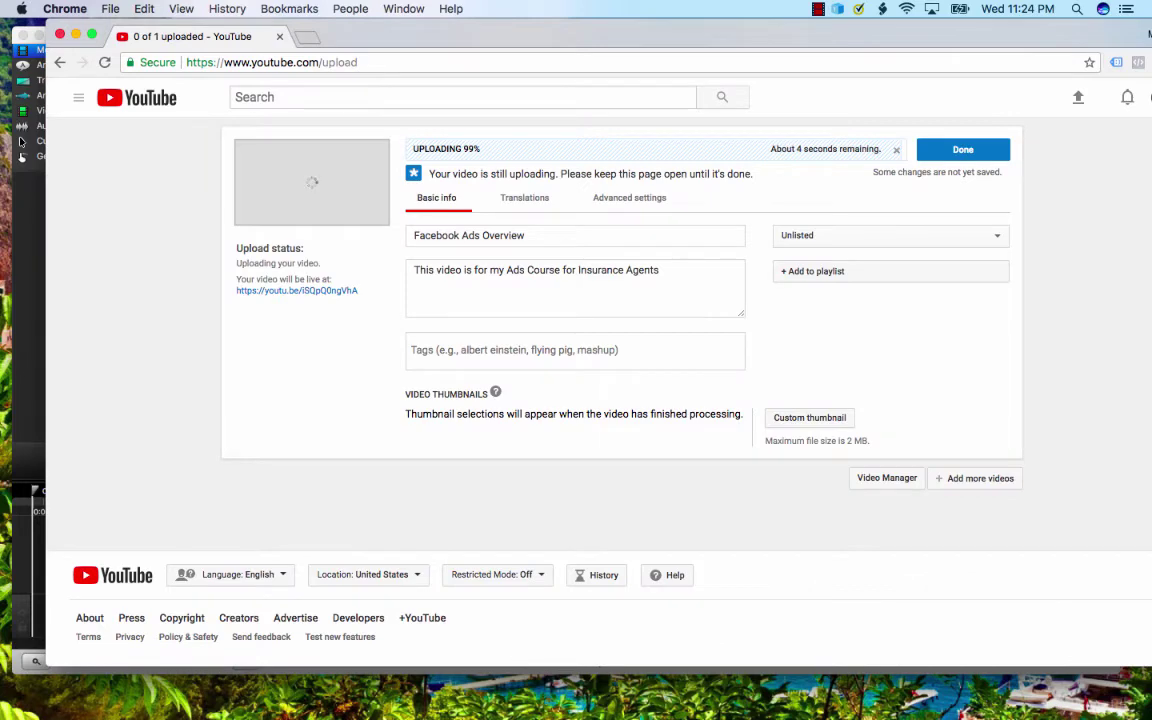
pyautogui.press('super+m')
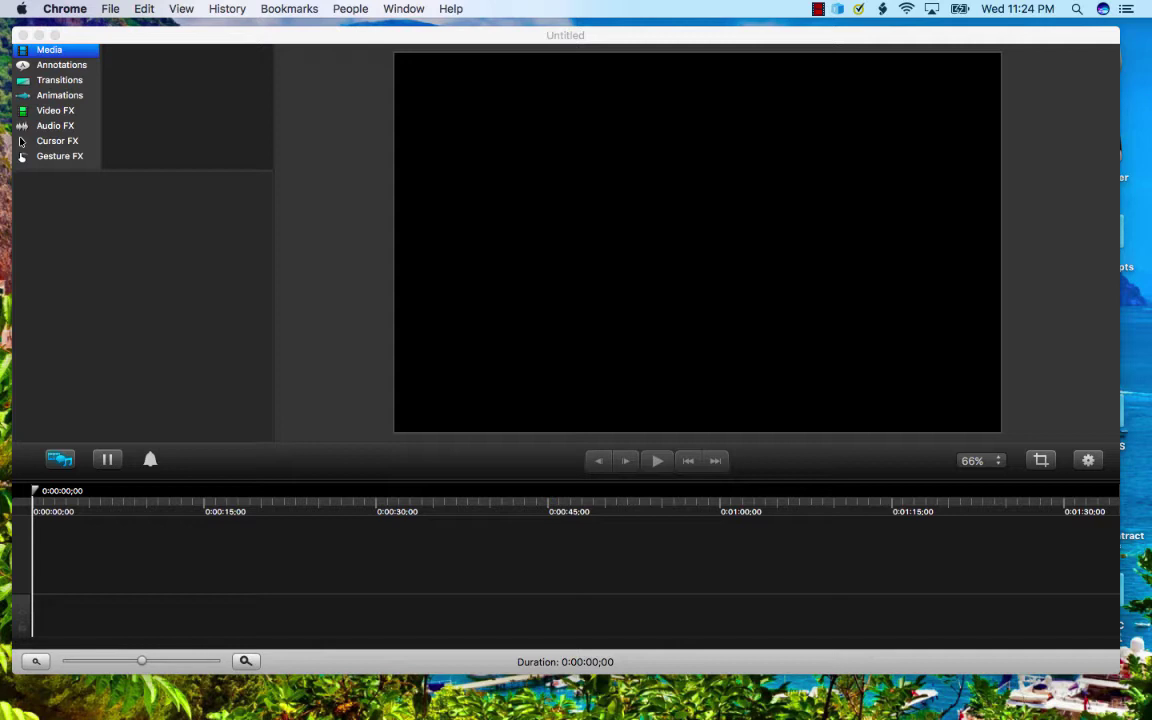
pyautogui.press('super+space')
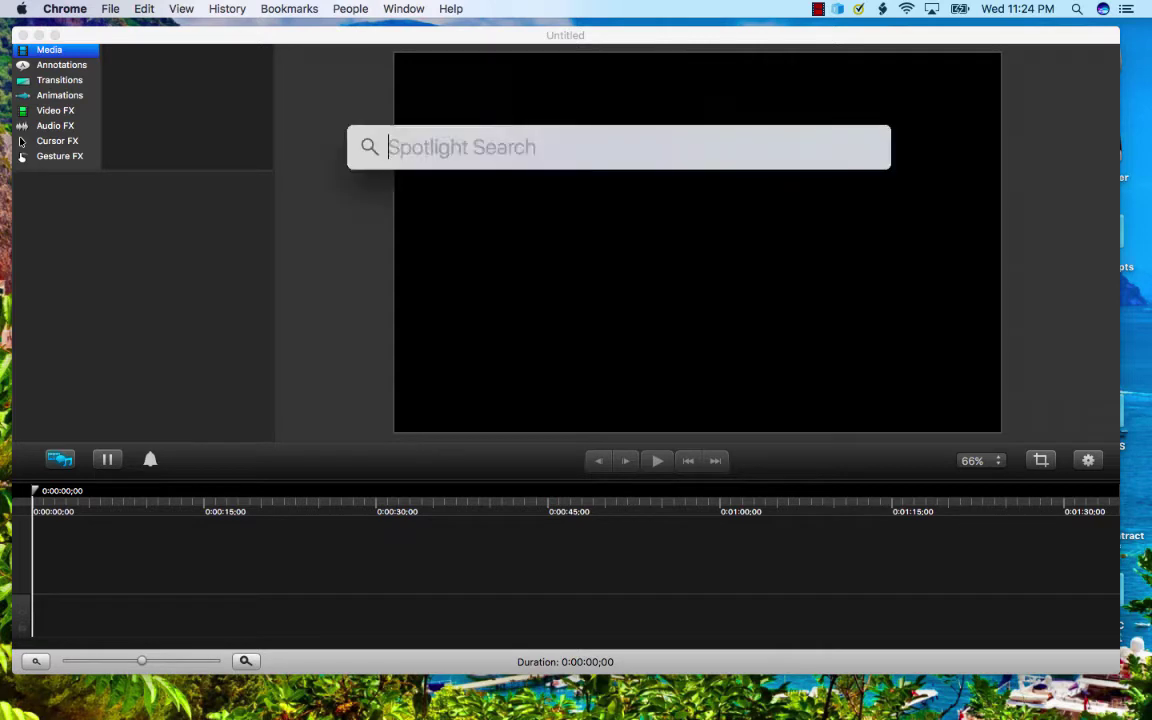
pyautogui.write('i')
pyautogui.press('BackSpace')
pyautogui.press('Escape')
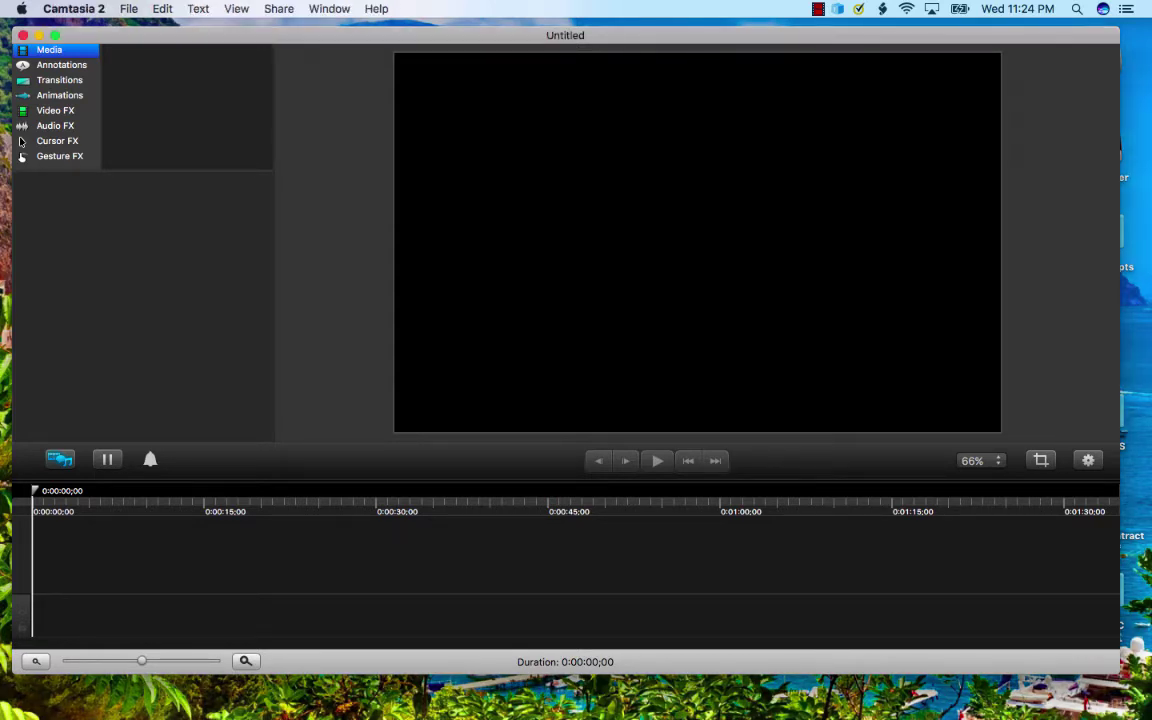
# Step: Find and launch QuickTime Player with a Spotlight search for "quicktime"
pyautogui.press('super+space')
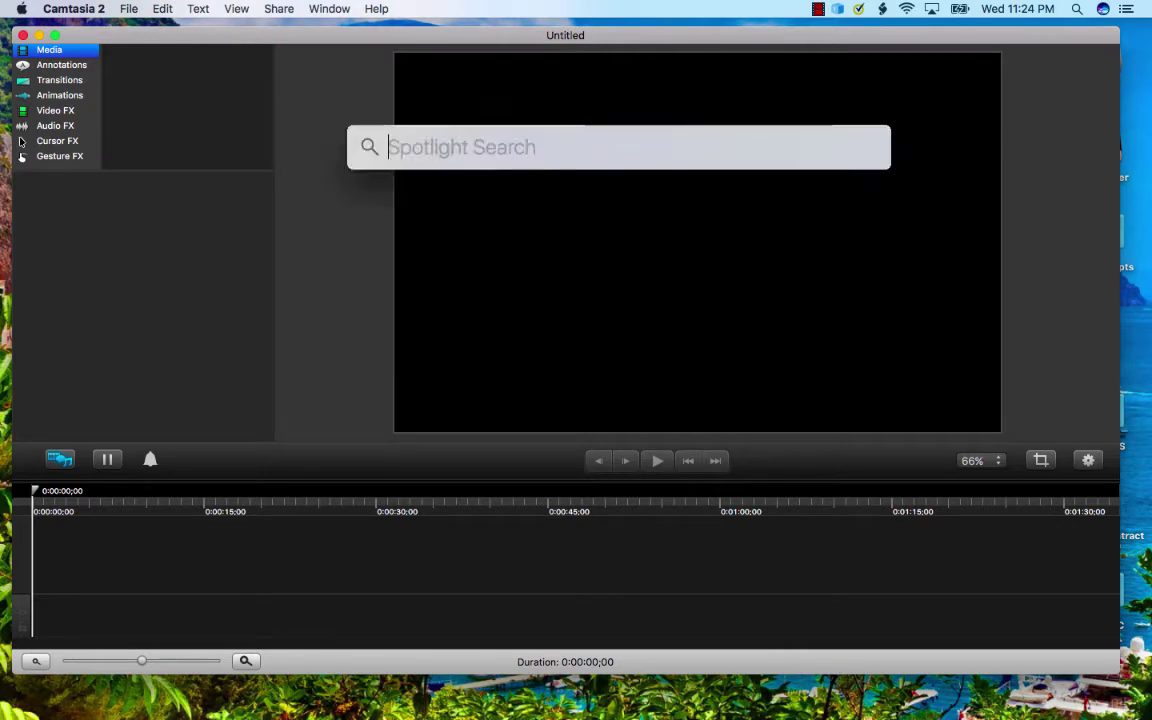
pyautogui.write('quicktime')
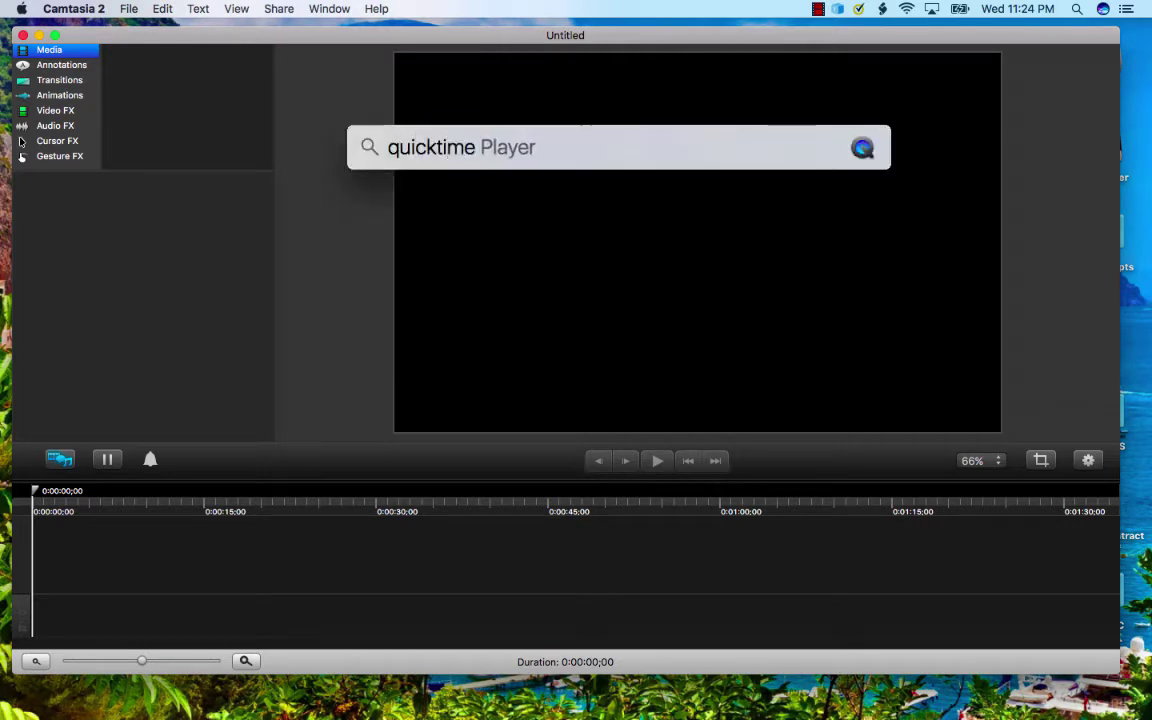
pyautogui.press('Return')
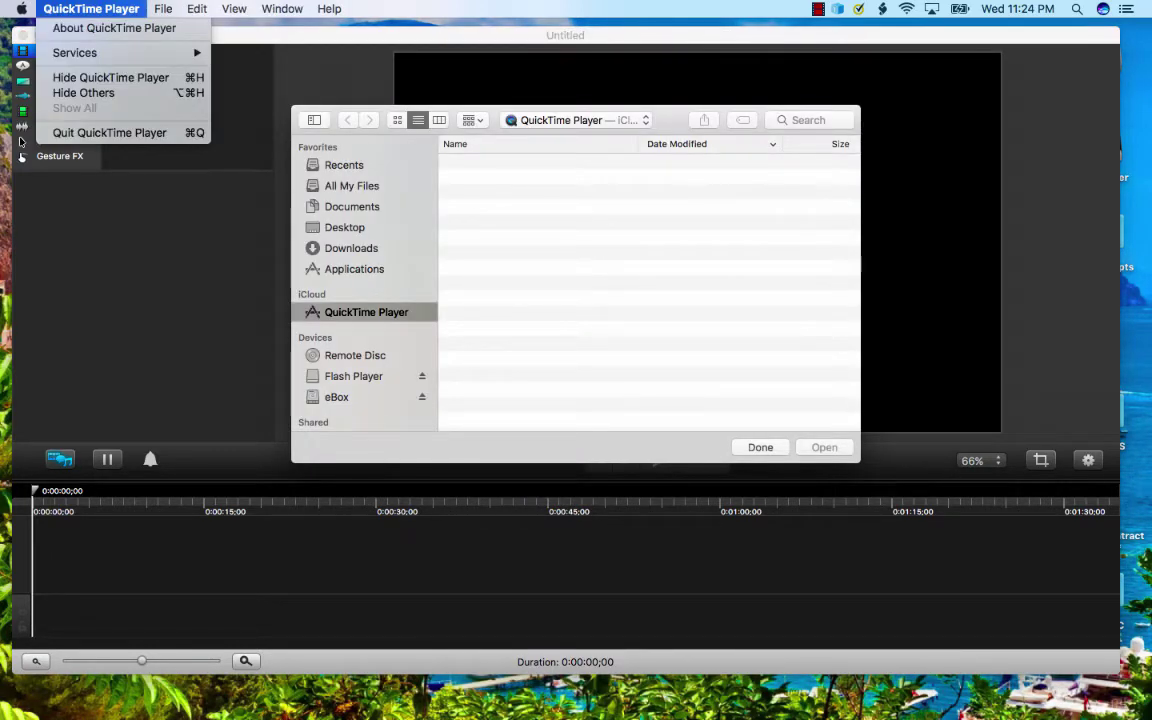
# Step: Look through QuickTime Player's options for new movie, audio and screen recordings
pyautogui.press('Right')
pyautogui.press('Down')
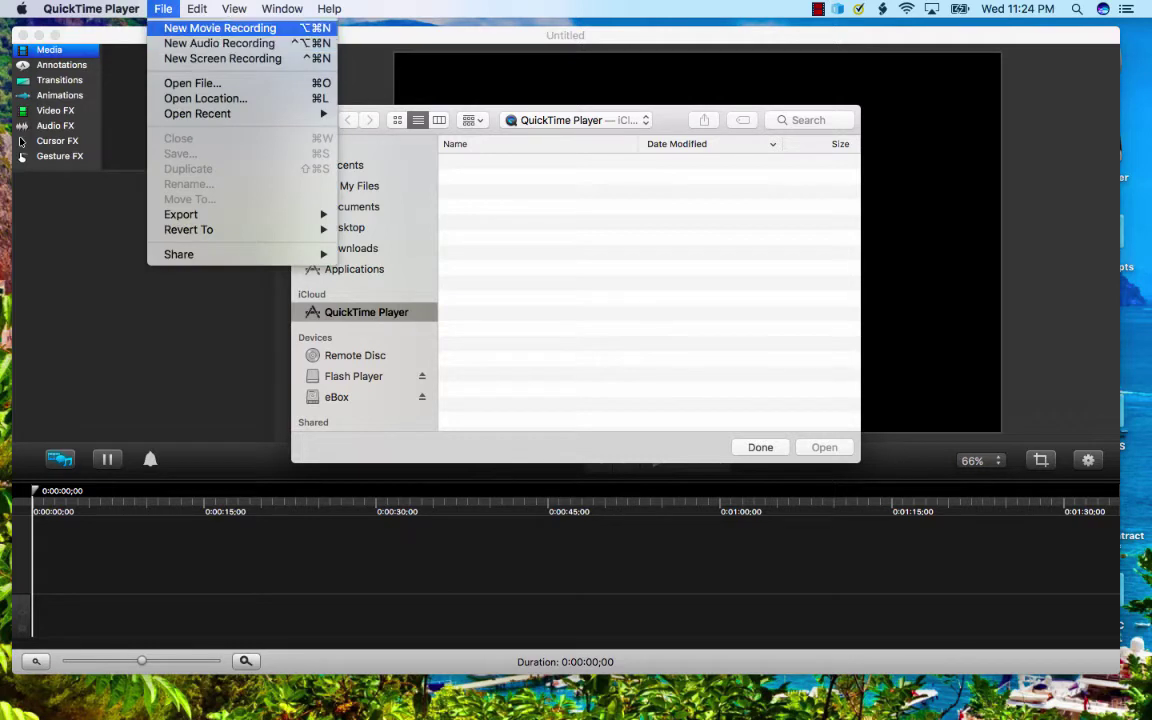
pyautogui.press('Down')
pyautogui.press('Down')
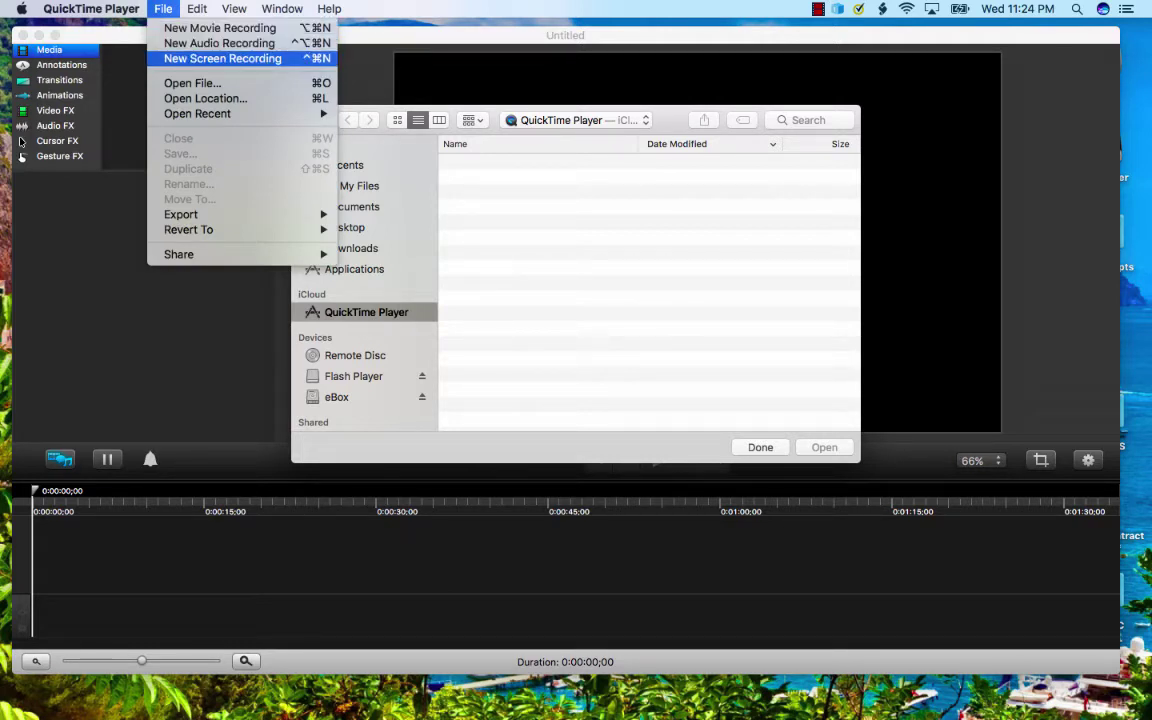
pyautogui.press('Up')
pyautogui.press('Down')
pyautogui.press('Return')
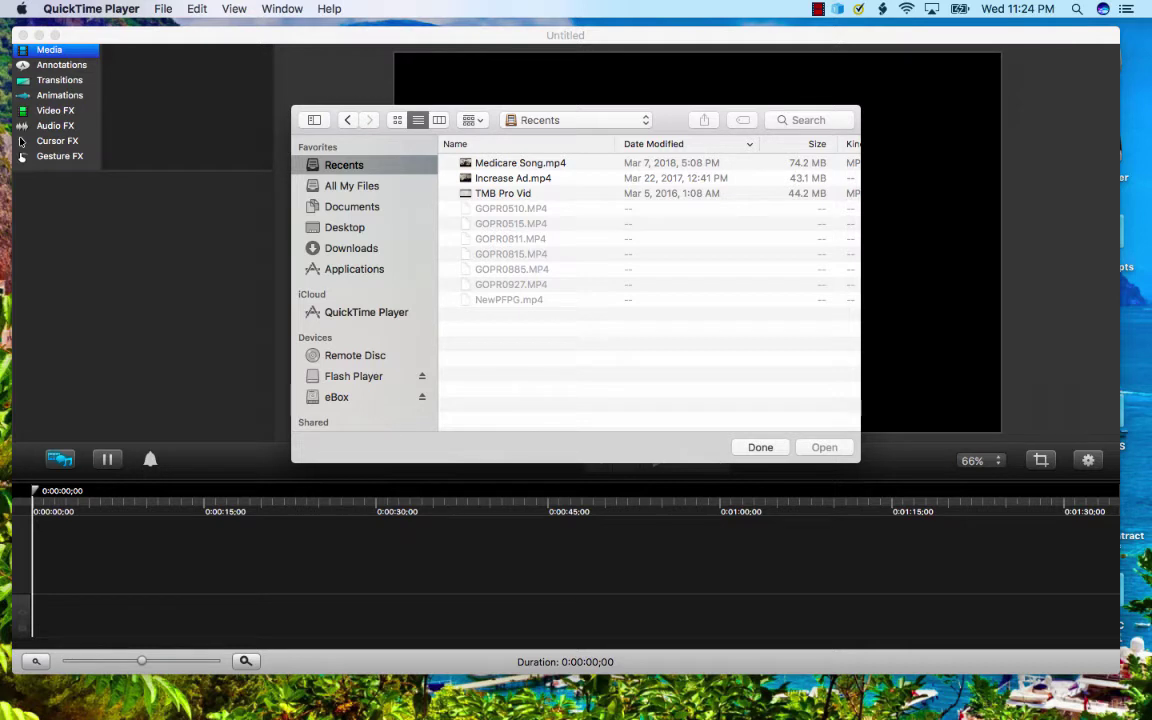
# Step: Switch back to Camtasia and import Increase Ad.mp4 from the Videos folder on the Desktop
pyautogui.press('super+Tab')
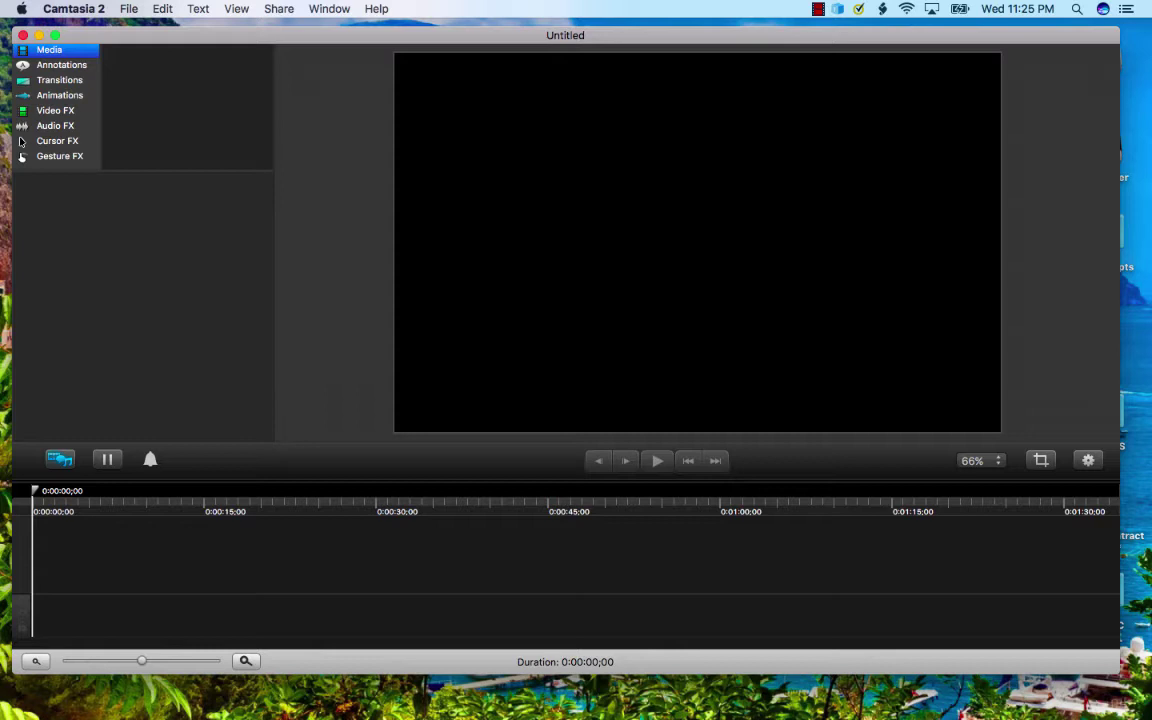
pyautogui.click(129, 8)
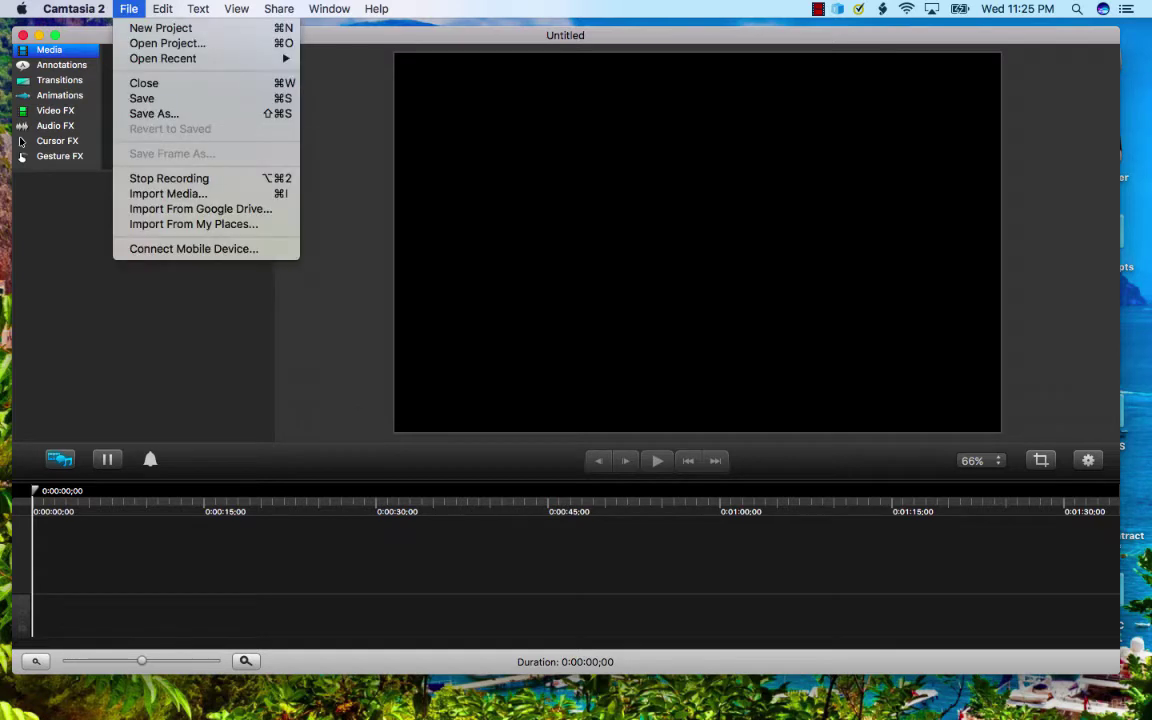
pyautogui.press('Escape')
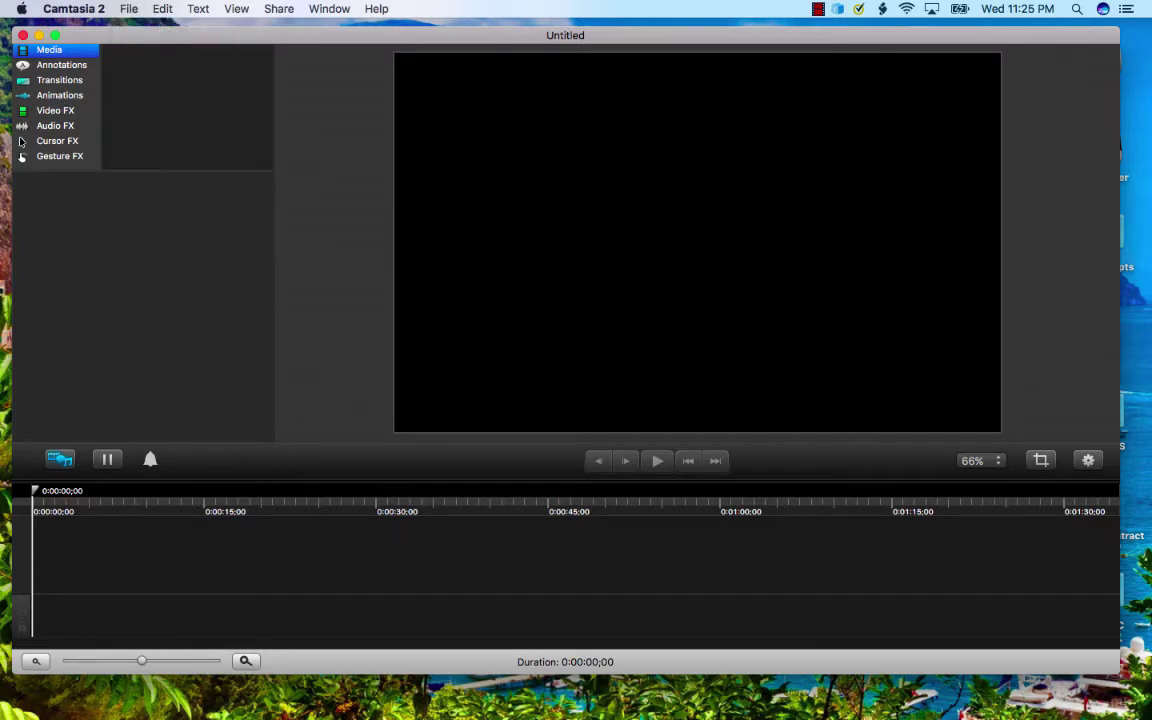
pyautogui.click(129, 8)
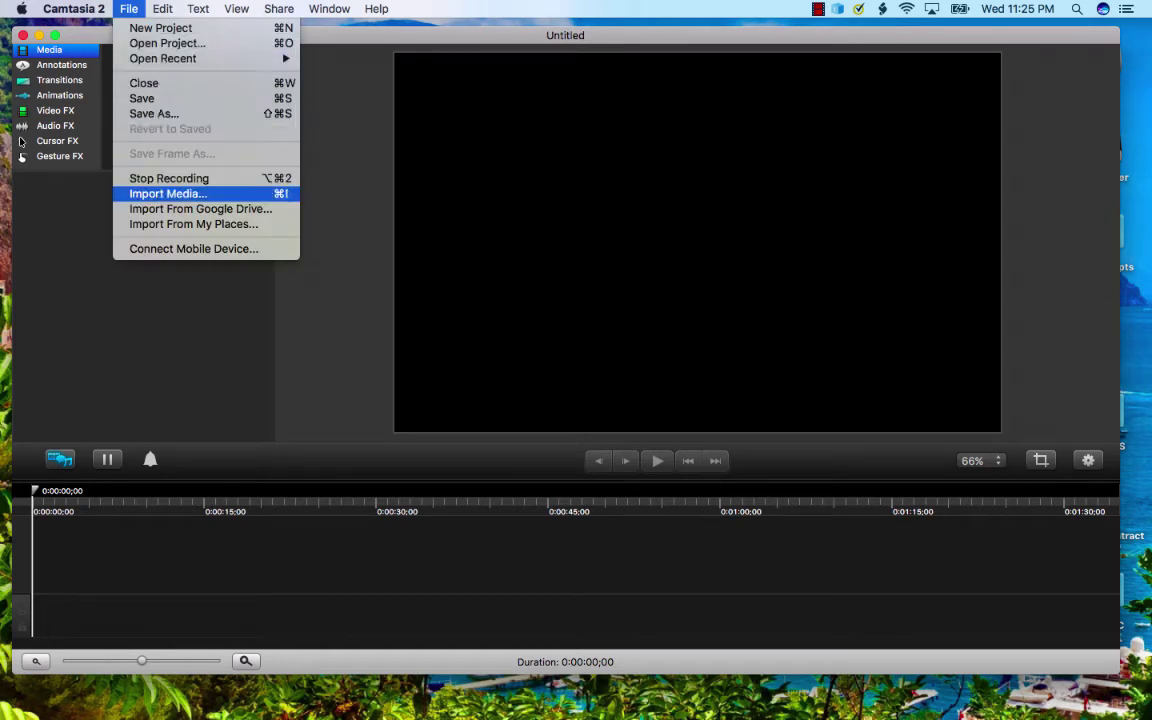
pyautogui.press('Return')
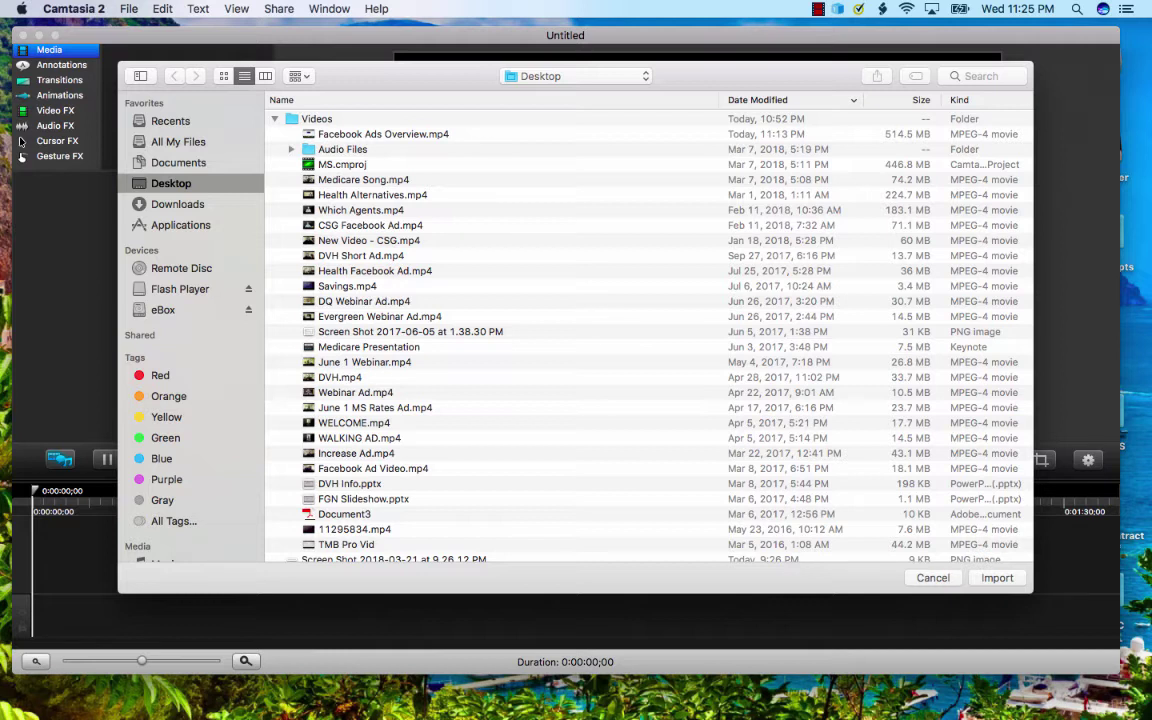
pyautogui.click(356, 454)
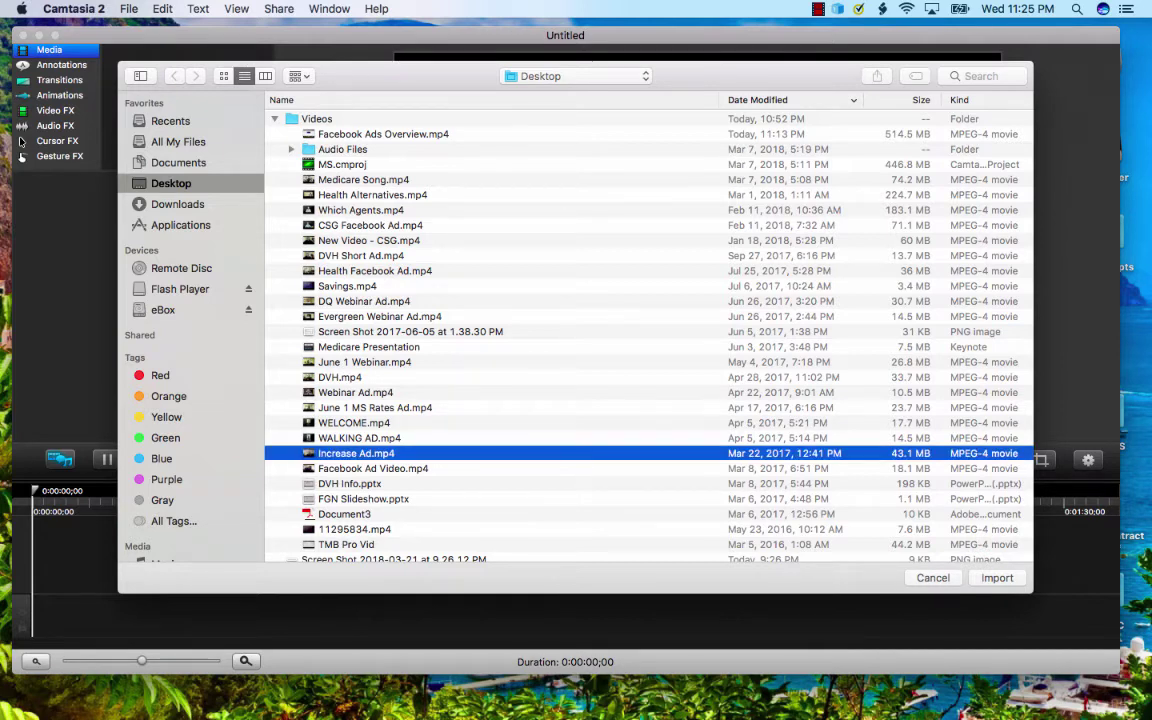
pyautogui.press('Return')
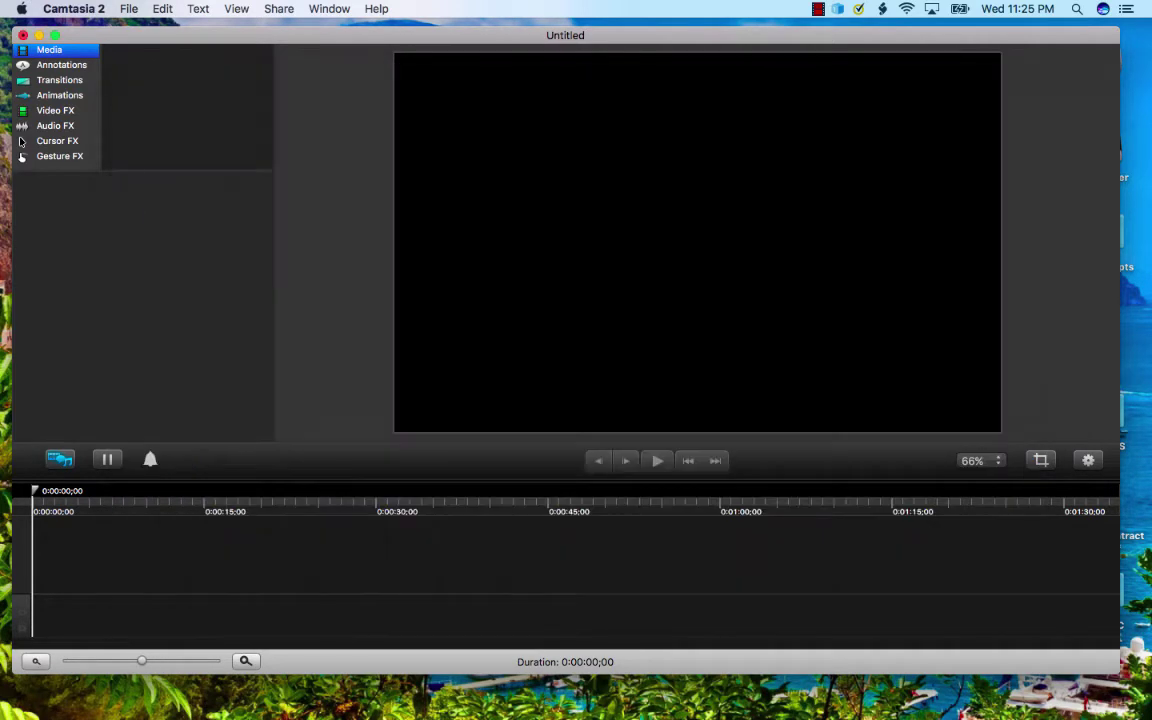
# Step: Place the Increase Ad clip at the start of the timeline and briefly play its opening
pyautogui.click(75, 200)
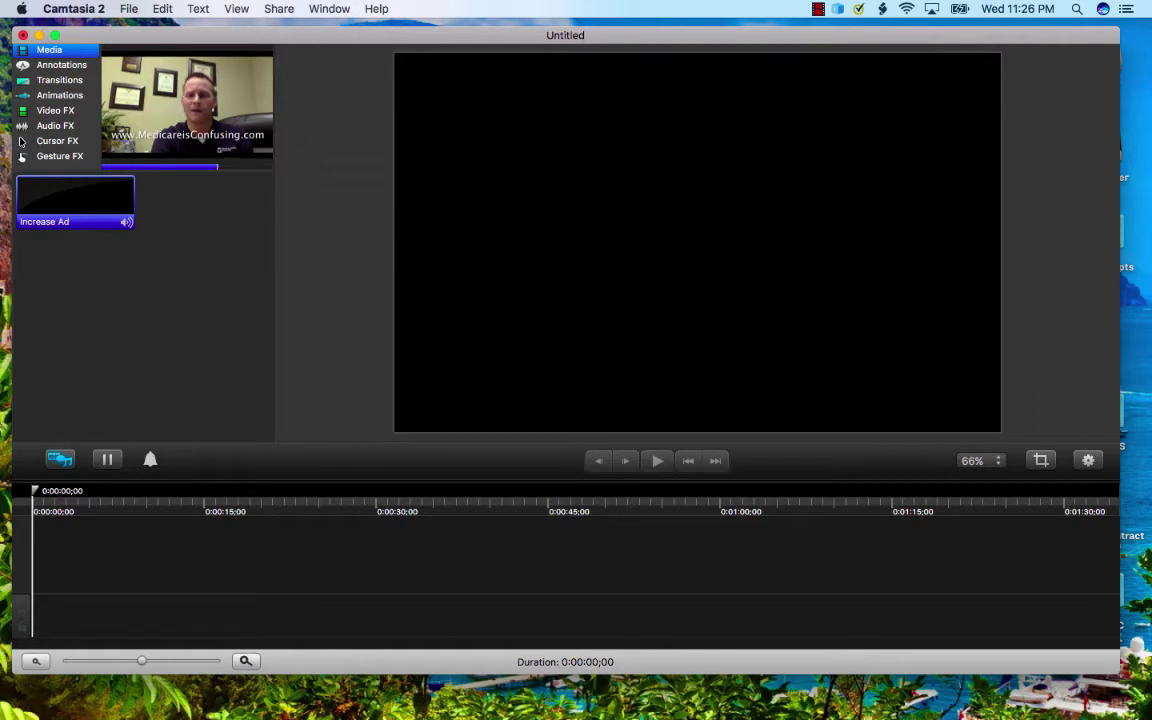
pyautogui.moveTo(75, 200); pyautogui.dragTo(58, 552)
pyautogui.press('space')
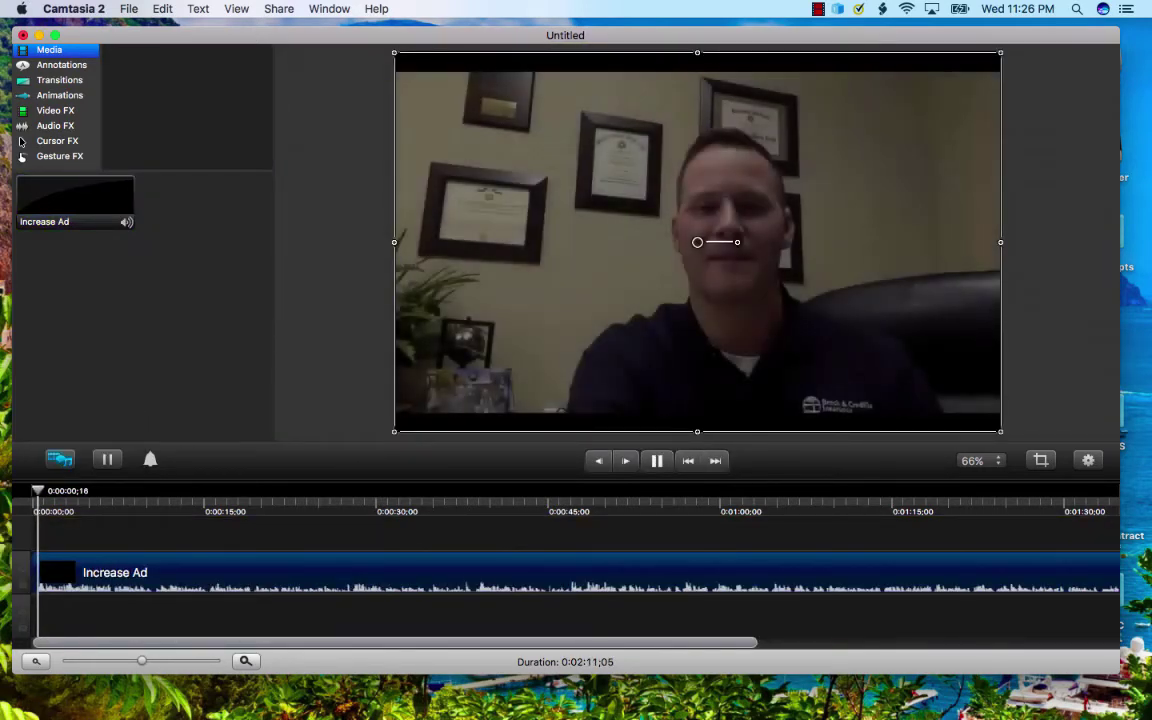
pyautogui.press('space')
# Step: Lower the system volume and play a short part of the clip to check the sound
pyautogui.press('XF86AudioLowerVolume')
pyautogui.press('XF86AudioLowerVolume')
pyautogui.press('XF86AudioLowerVolume')
pyautogui.press('XF86AudioLowerVolume')
pyautogui.press('XF86AudioLowerVolume')
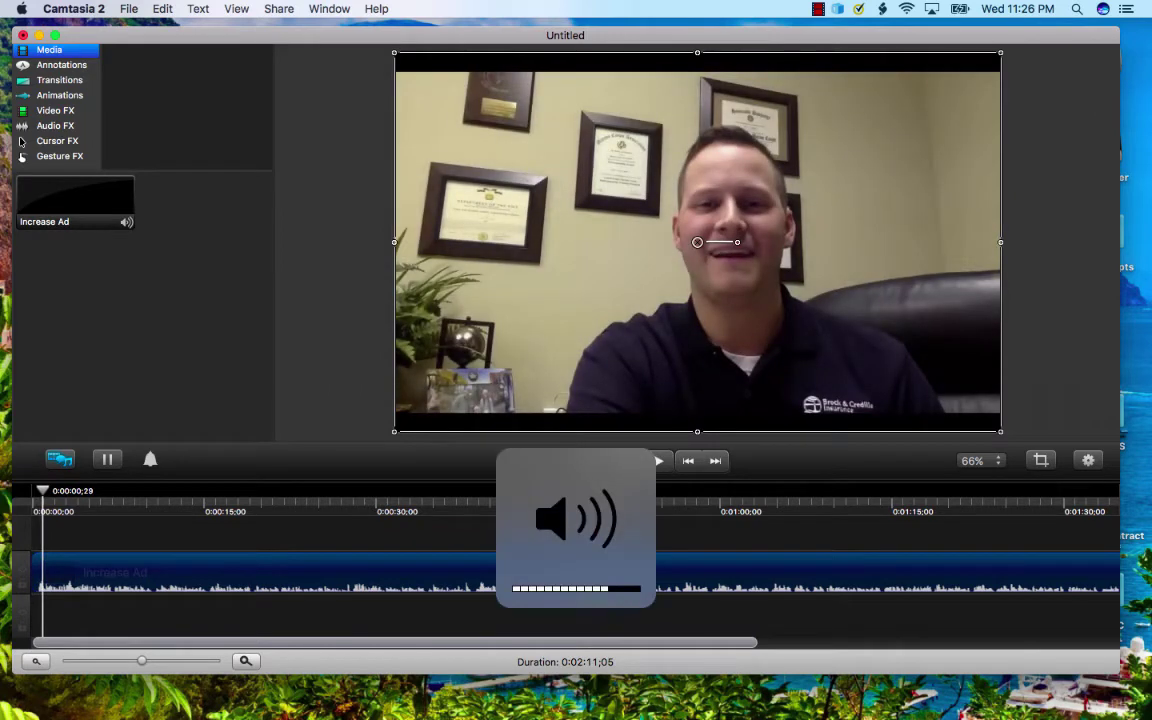
pyautogui.press('space')
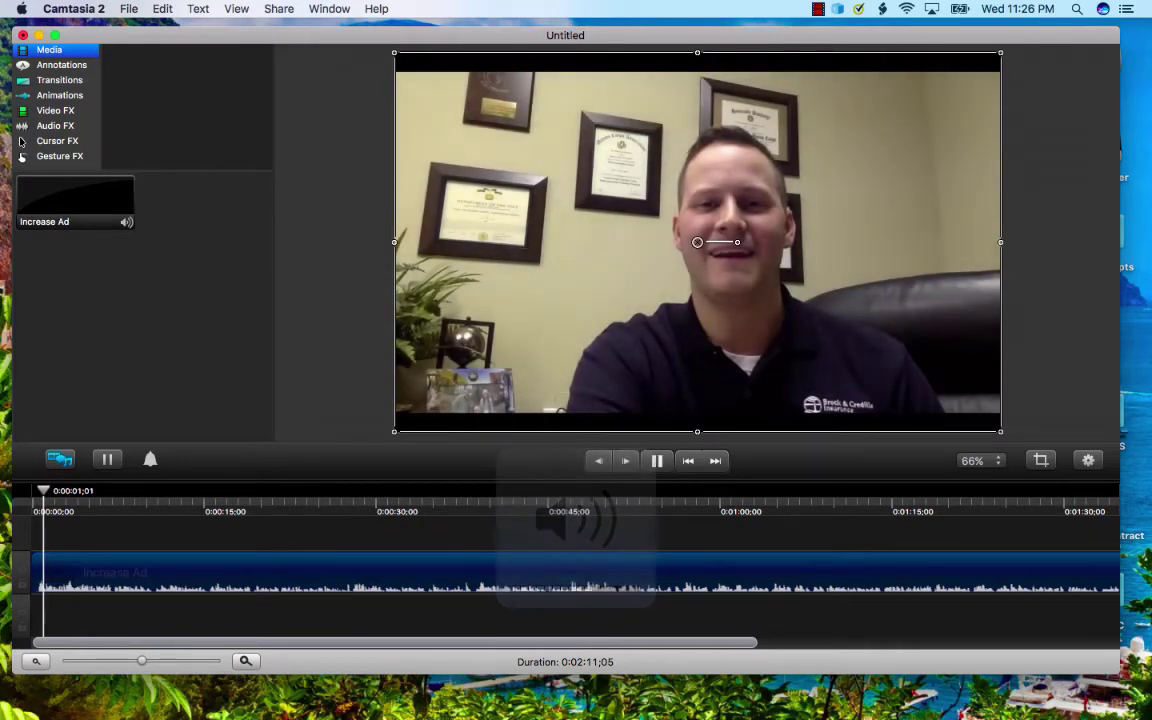
pyautogui.press('space')
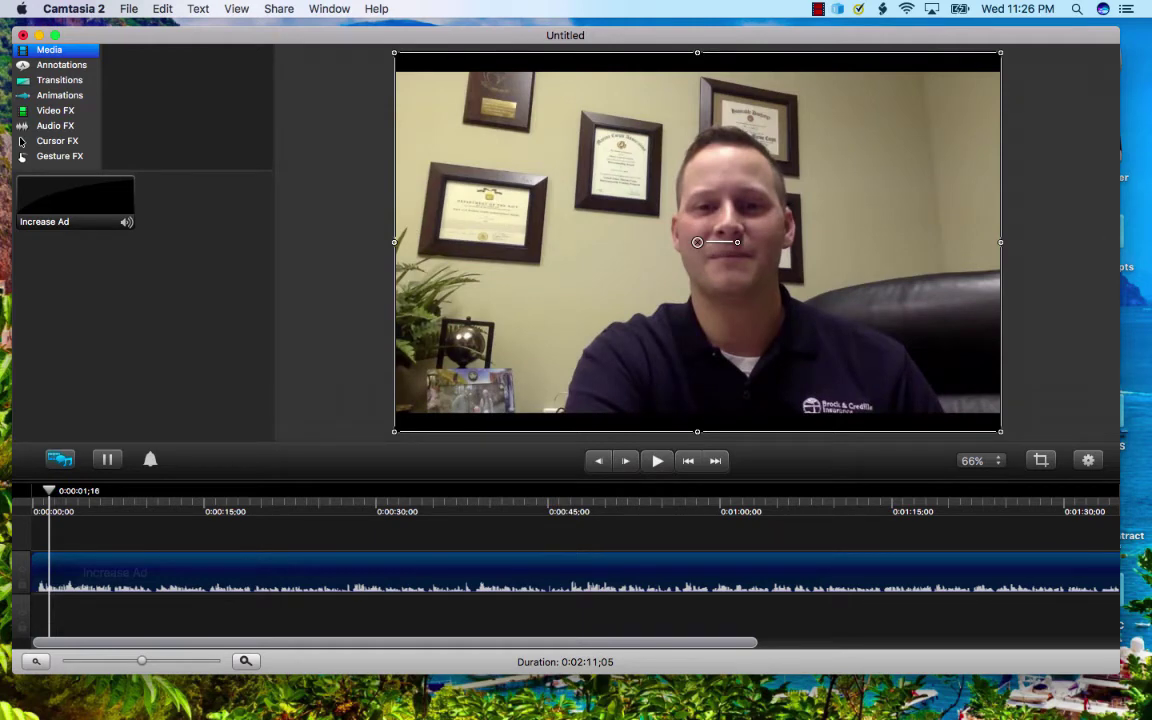
pyautogui.press('XF86AudioMute')
pyautogui.press('XF86AudioMute')
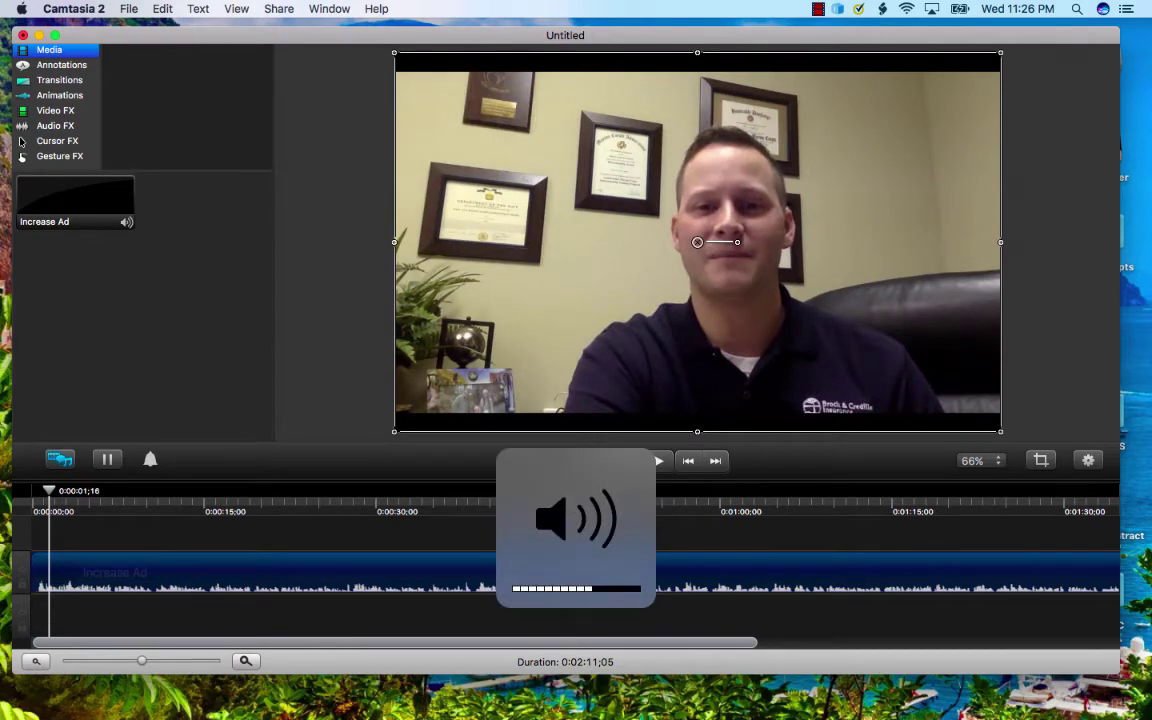
# Step: Add the red starburst text callout on the track above the Increase Ad clip, starting at about 8 seconds
pyautogui.click(61, 65)
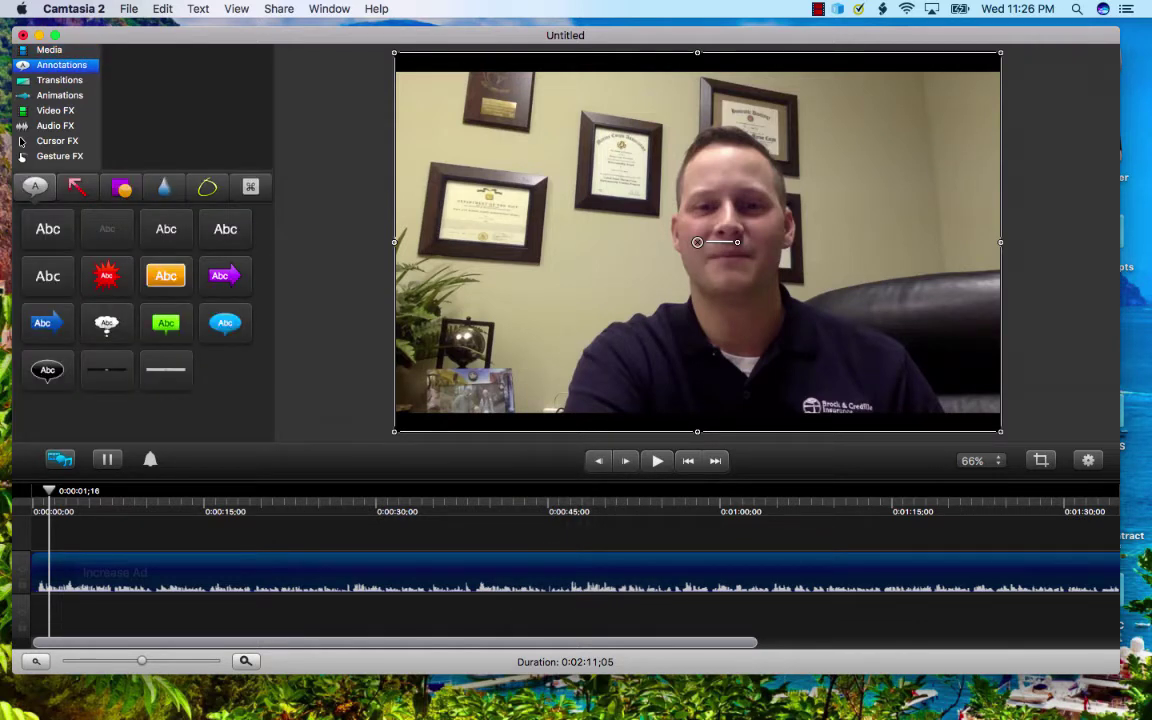
pyautogui.moveTo(107, 275); pyautogui.dragTo(243, 295)
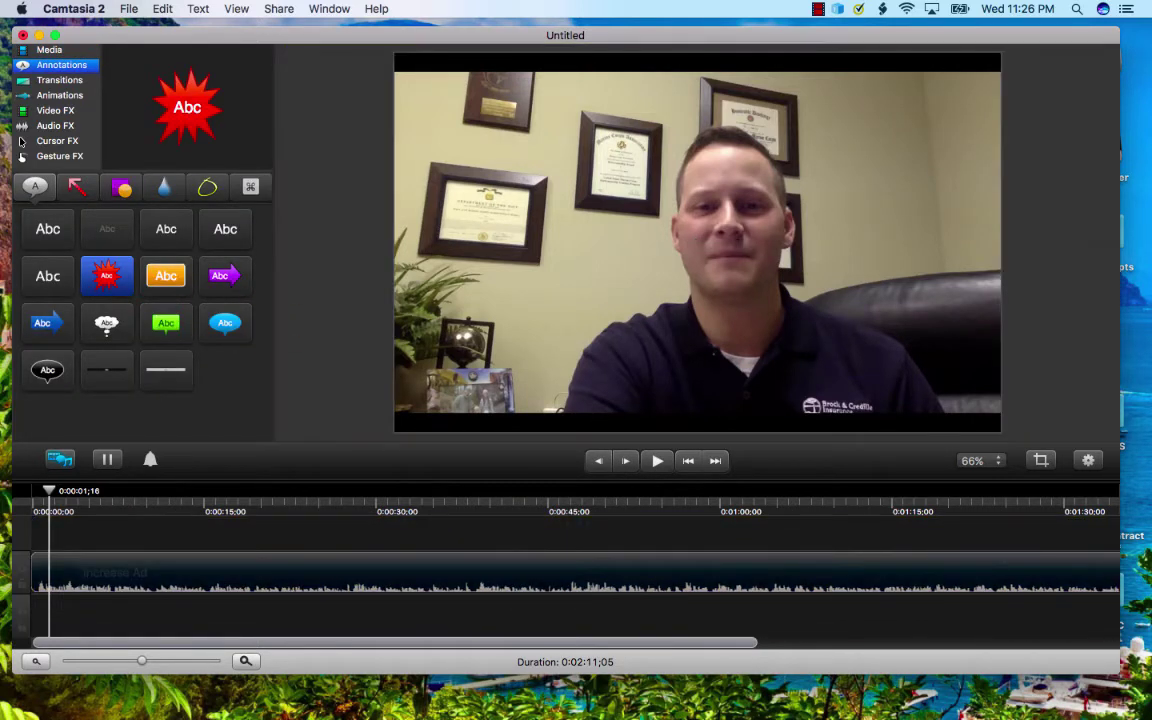
pyautogui.moveTo(107, 275); pyautogui.dragTo(312, 540)
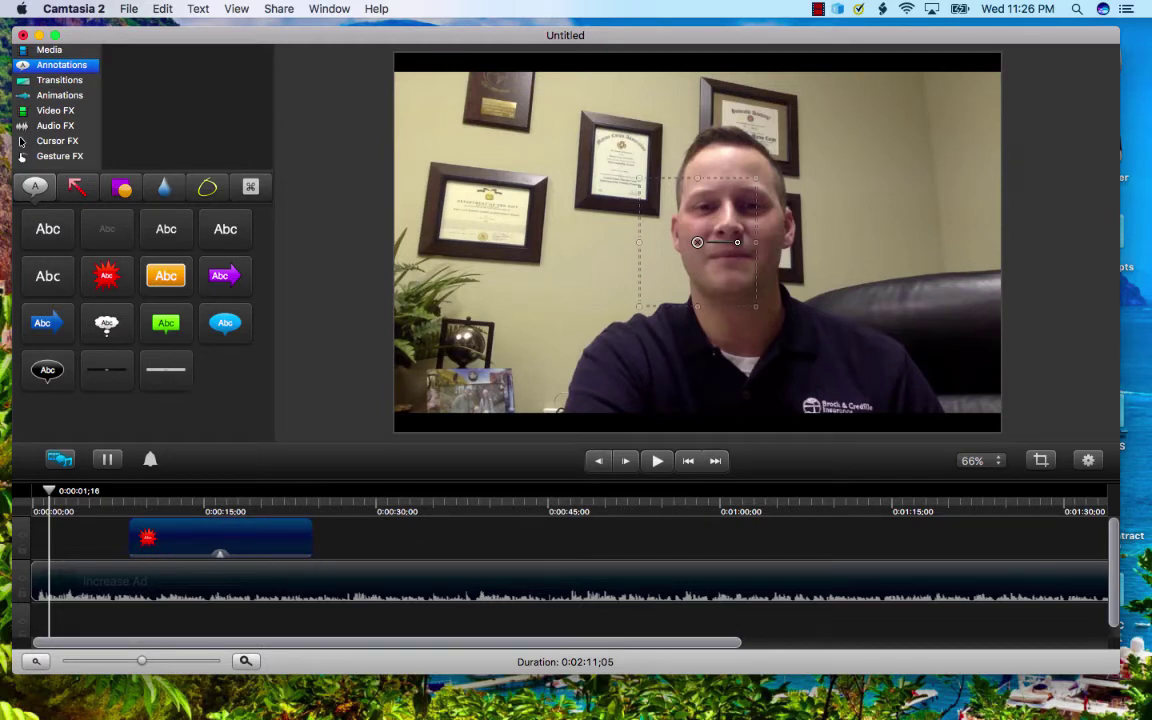
# Step: Move the playhead to 0:00:13;29 inside the starburst callout and set its text to "$89"
pyautogui.moveTo(49, 491); pyautogui.dragTo(125, 491)
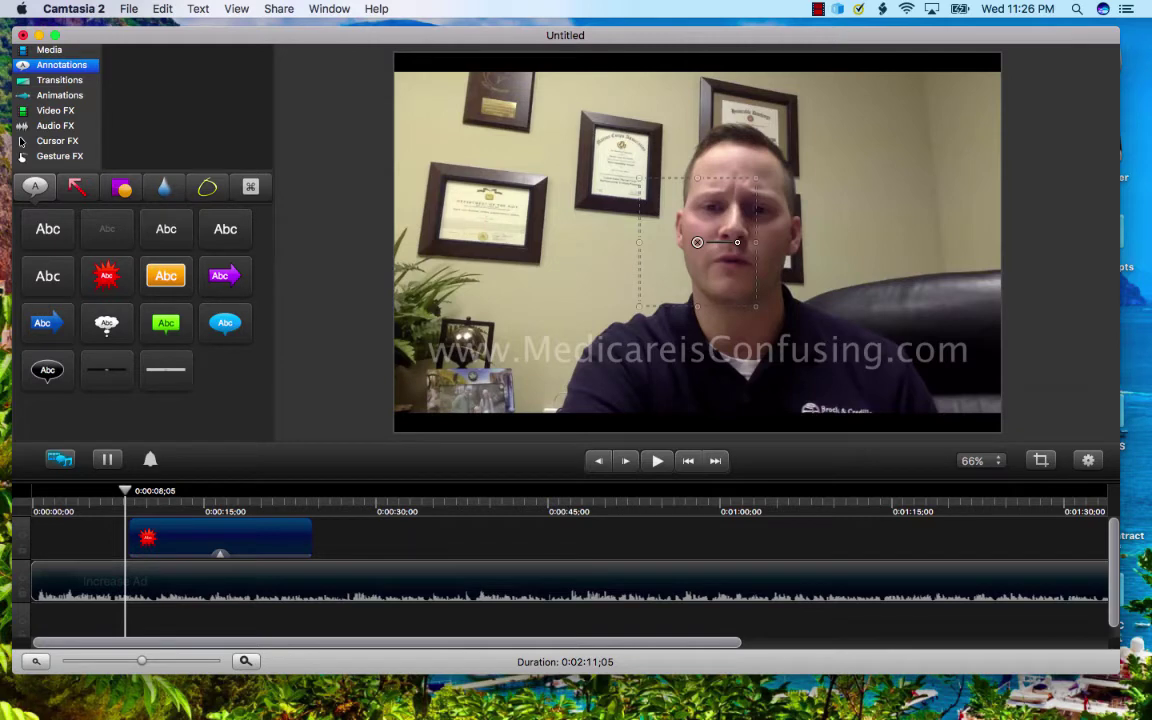
pyautogui.click(192, 493)
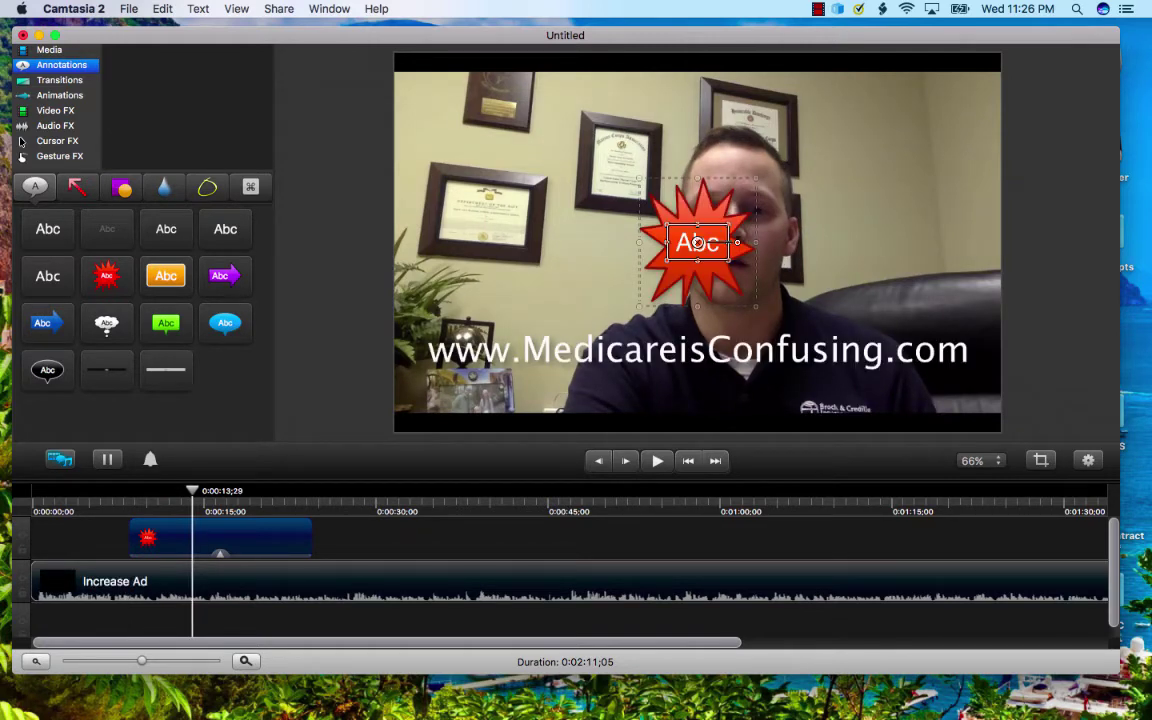
pyautogui.doubleClick(697, 242)
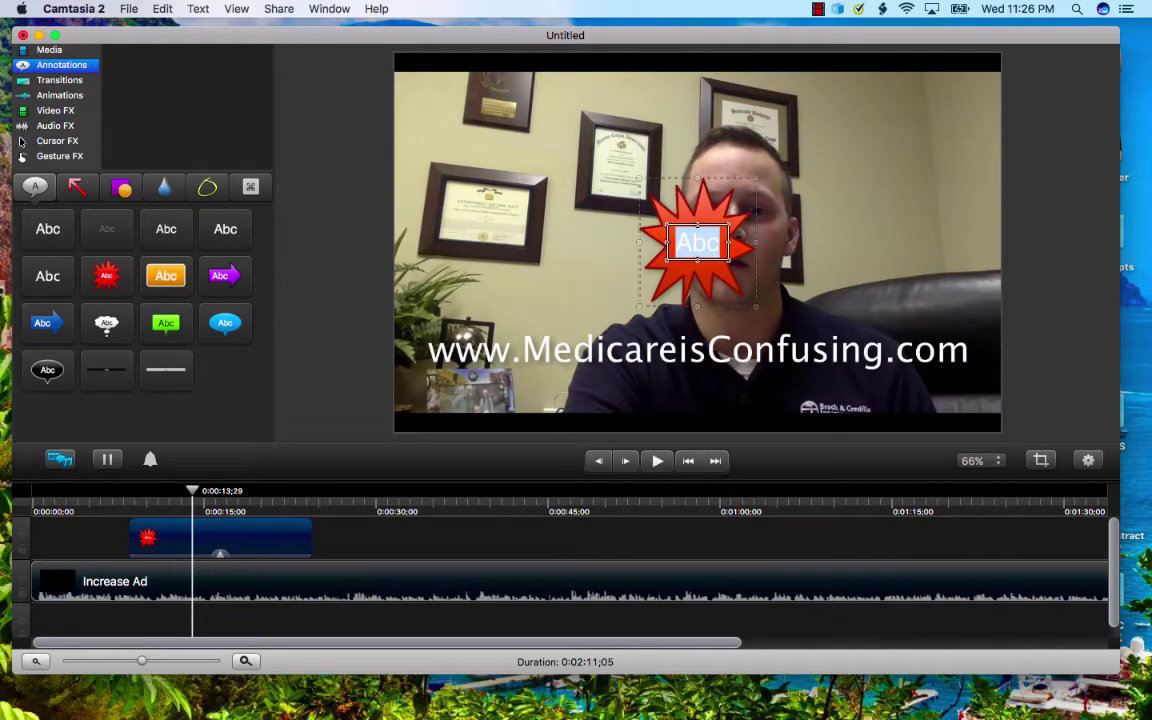
pyautogui.write('$89')
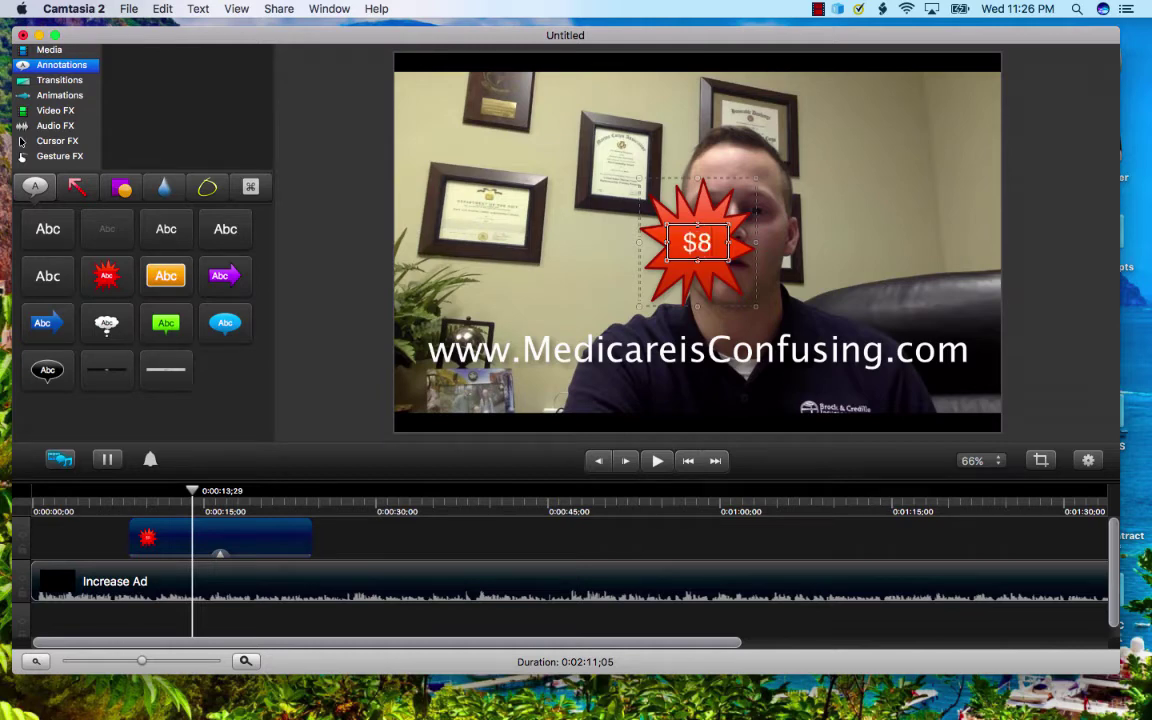
# Step: Replace the starburst callout's text with "Suck IT", and clear the text completely
pyautogui.press('BackSpace')
pyautogui.press('BackSpace')
pyautogui.press('BackSpace')
pyautogui.write('Suck IT')
pyautogui.press('BackSpace')
pyautogui.press('BackSpace')
pyautogui.press('BackSpace')
pyautogui.press('BackSpace')
pyautogui.press('BackSpace')
pyautogui.press('BackSpace')
pyautogui.press('BackSpace')
# Step: Move the starburst callout over the framed certificate at the upper left of the video, and delete it
pyautogui.click(568, 290)
pyautogui.moveTo(697, 241); pyautogui.dragTo(485, 178)
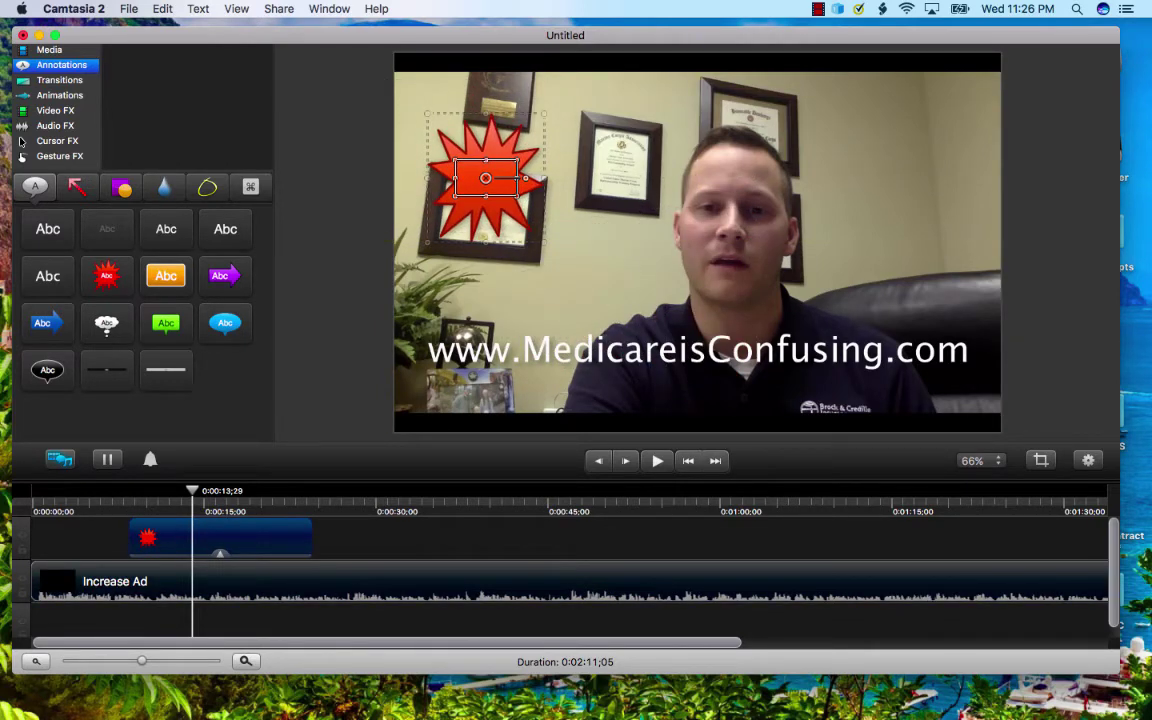
pyautogui.press('Delete')
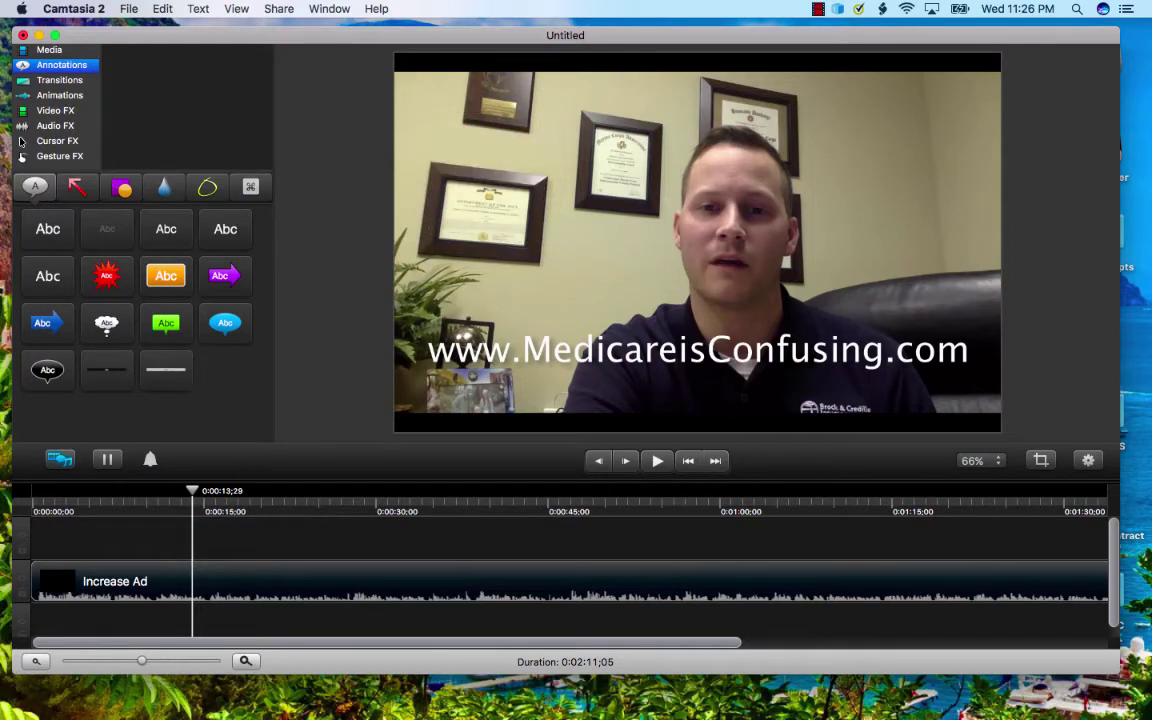
# Step: Add a plain Abc text callout on the track above the Increase Ad clip, starting at 0:00:13;29
pyautogui.click(60, 80)
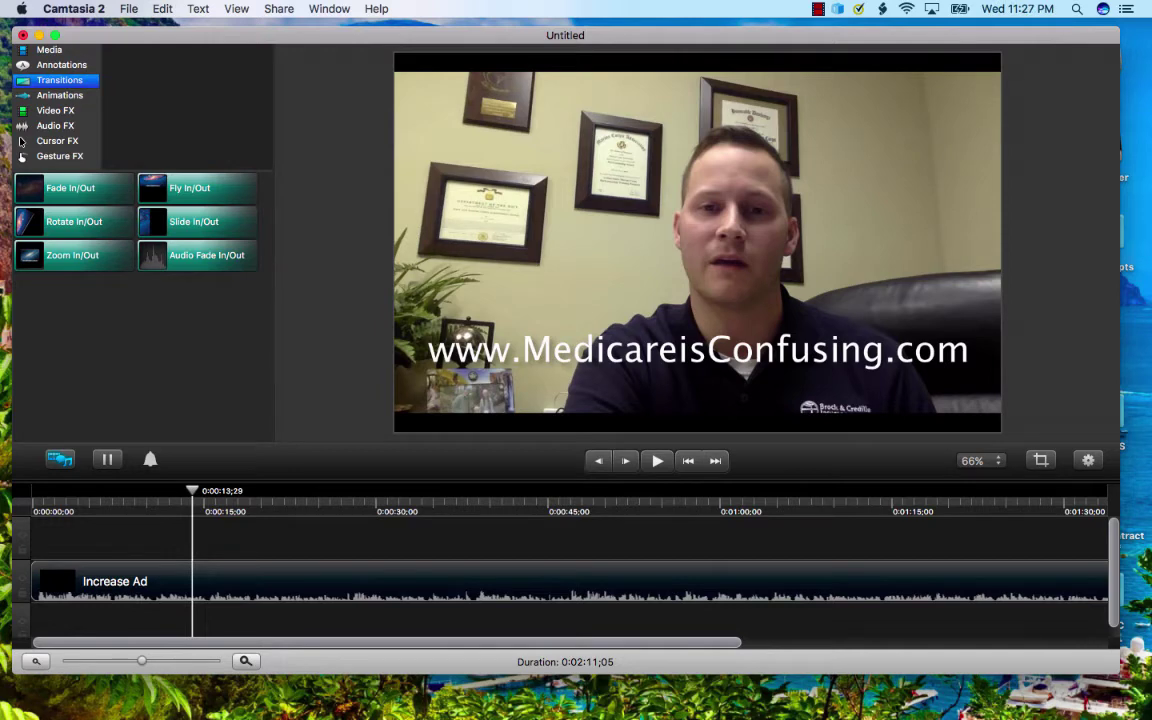
pyautogui.press('Up')
pyautogui.moveTo(225, 229)
pyautogui.mouseDown()
pyautogui.moveTo(252, 310)
pyautogui.moveTo(172, 410)
pyautogui.moveTo(200, 578)
pyautogui.moveTo(206, 565)
pyautogui.mouseUp()
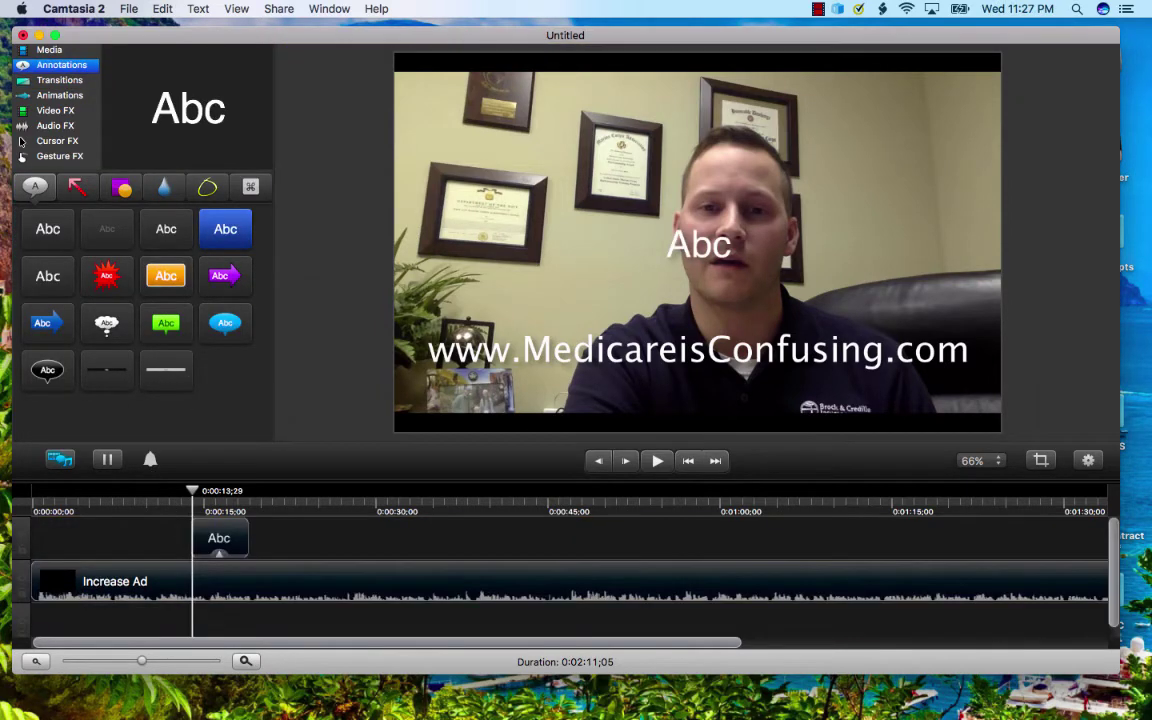
# Step: Look through the arrow, shape, highlight, sketch and keystroke annotation sets
pyautogui.click(77, 187)
pyautogui.click(121, 187)
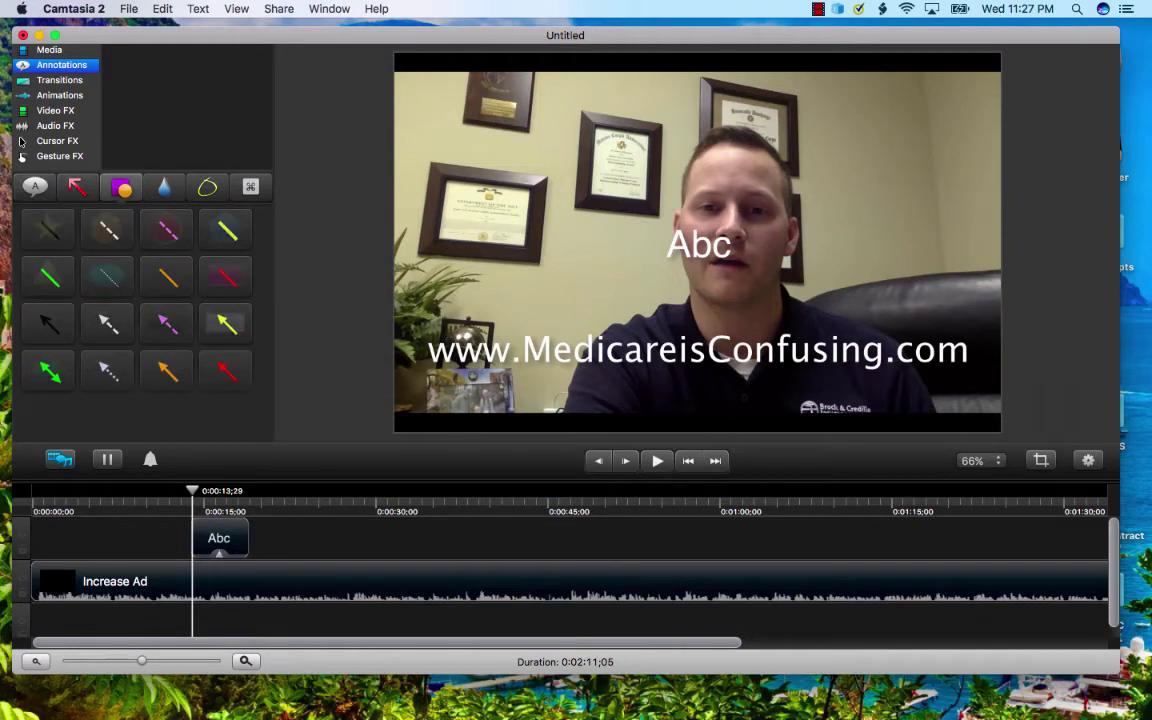
pyautogui.click(77, 187)
pyautogui.click(121, 187)
pyautogui.click(164, 187)
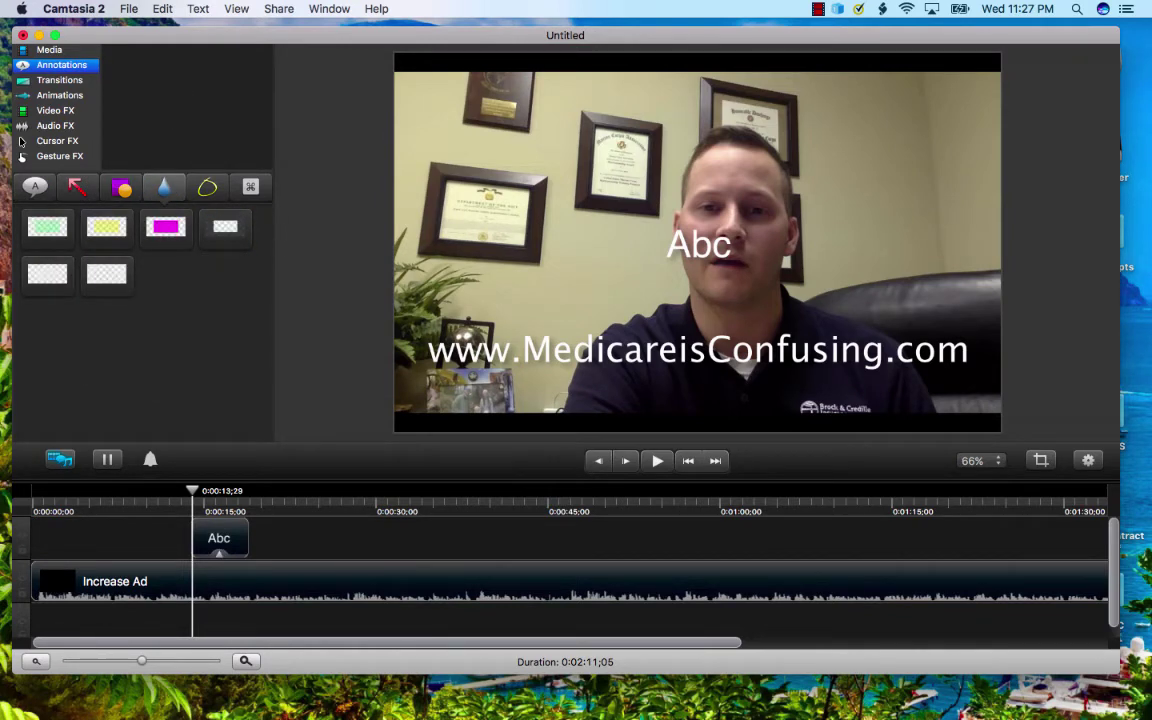
pyautogui.click(207, 187)
pyautogui.click(225, 228)
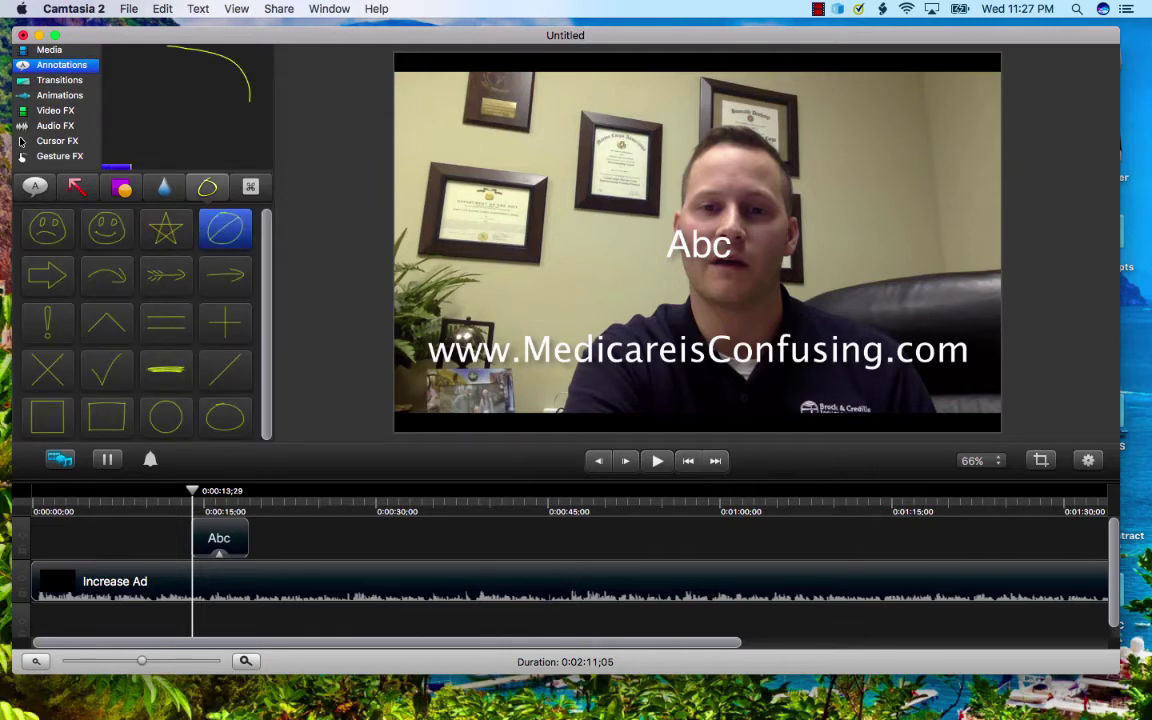
pyautogui.click(250, 187)
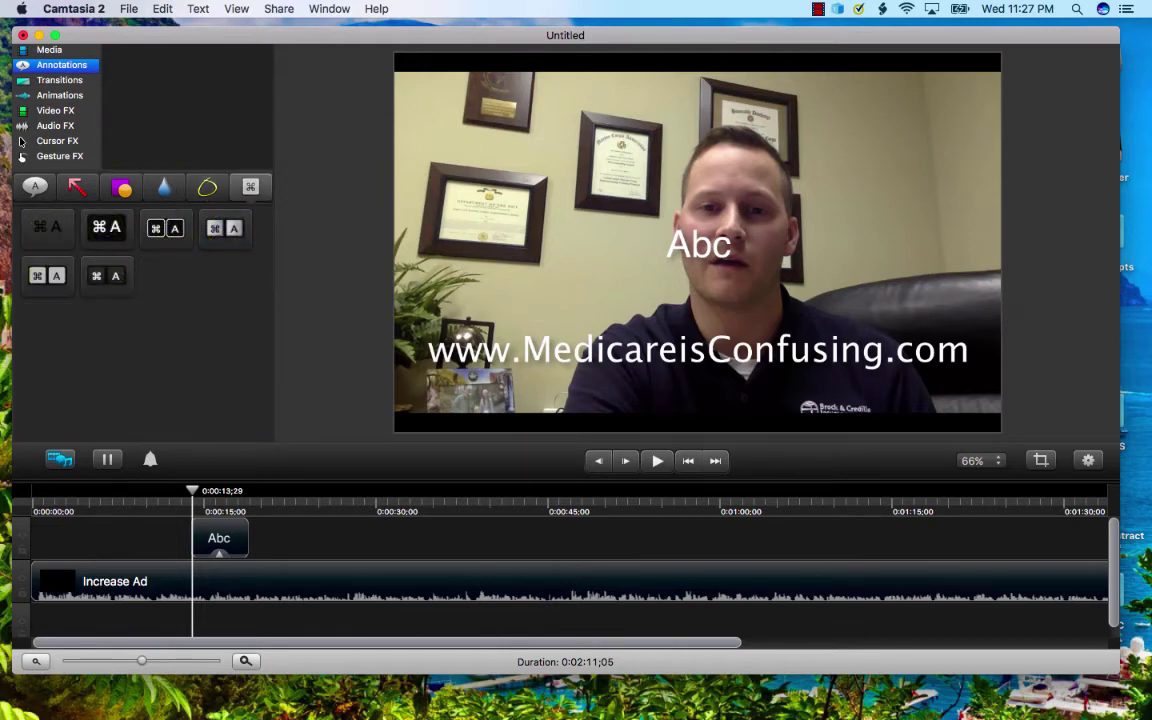
# Step: Move the Abc text callout one track higher, so it starts at about 12 seconds
pyautogui.click(220, 538)
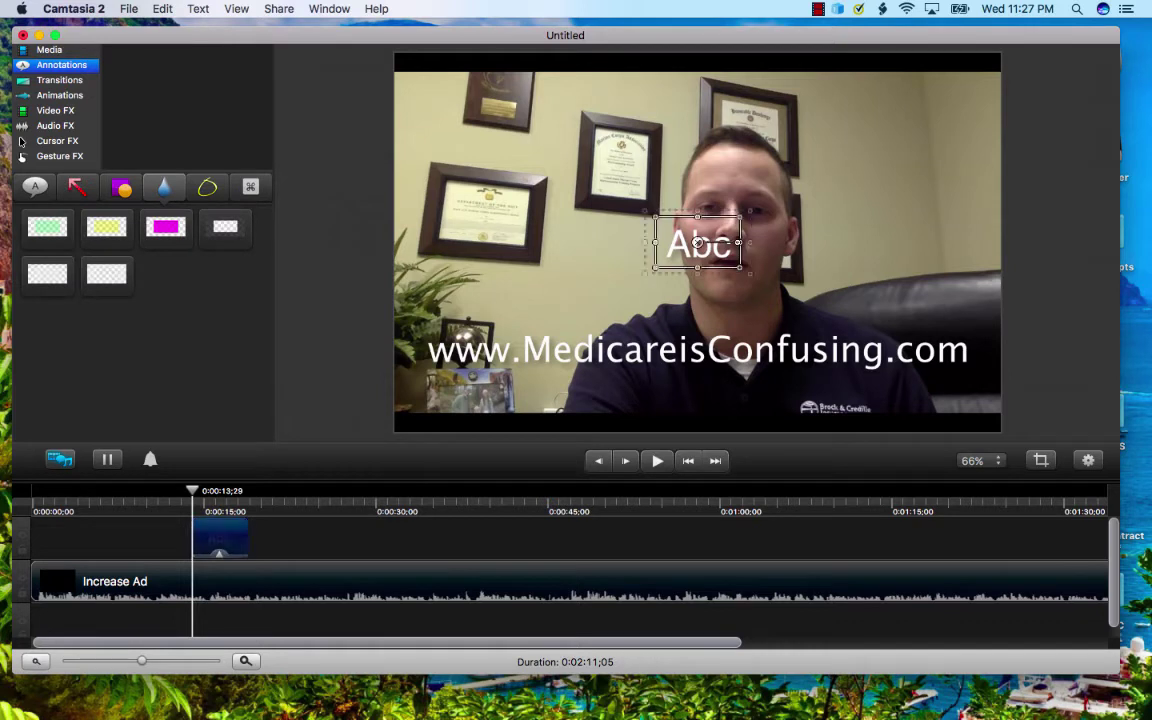
pyautogui.doubleClick(697, 242)
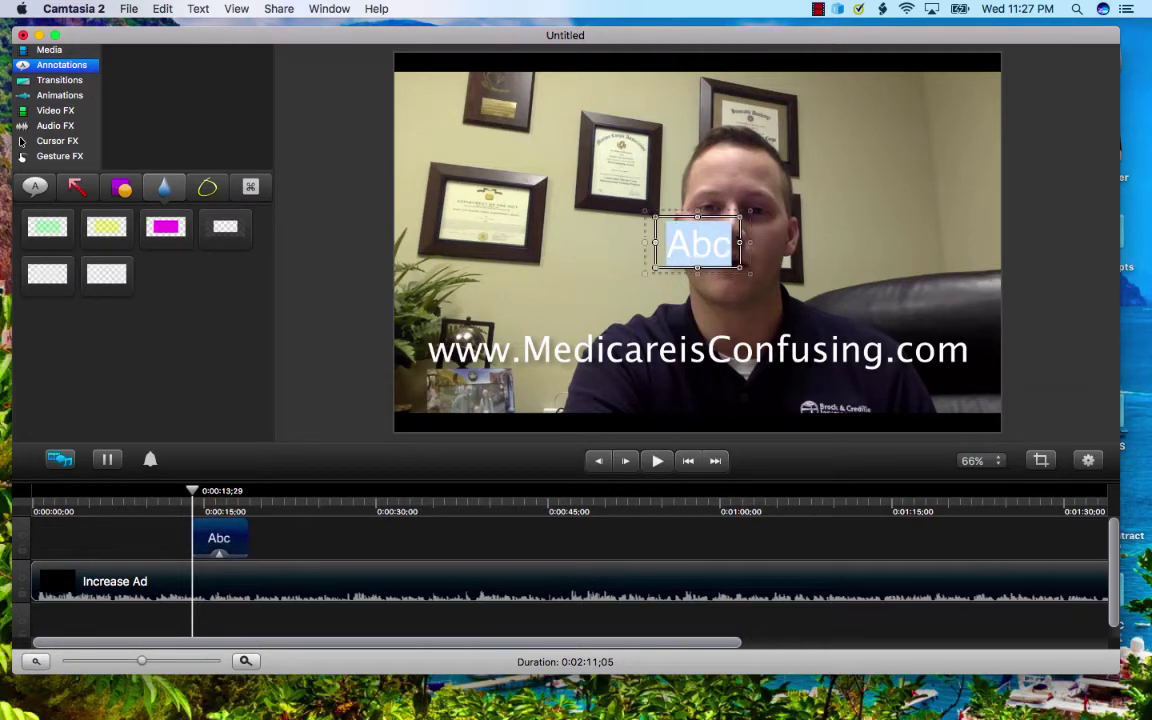
pyautogui.click(408, 500)
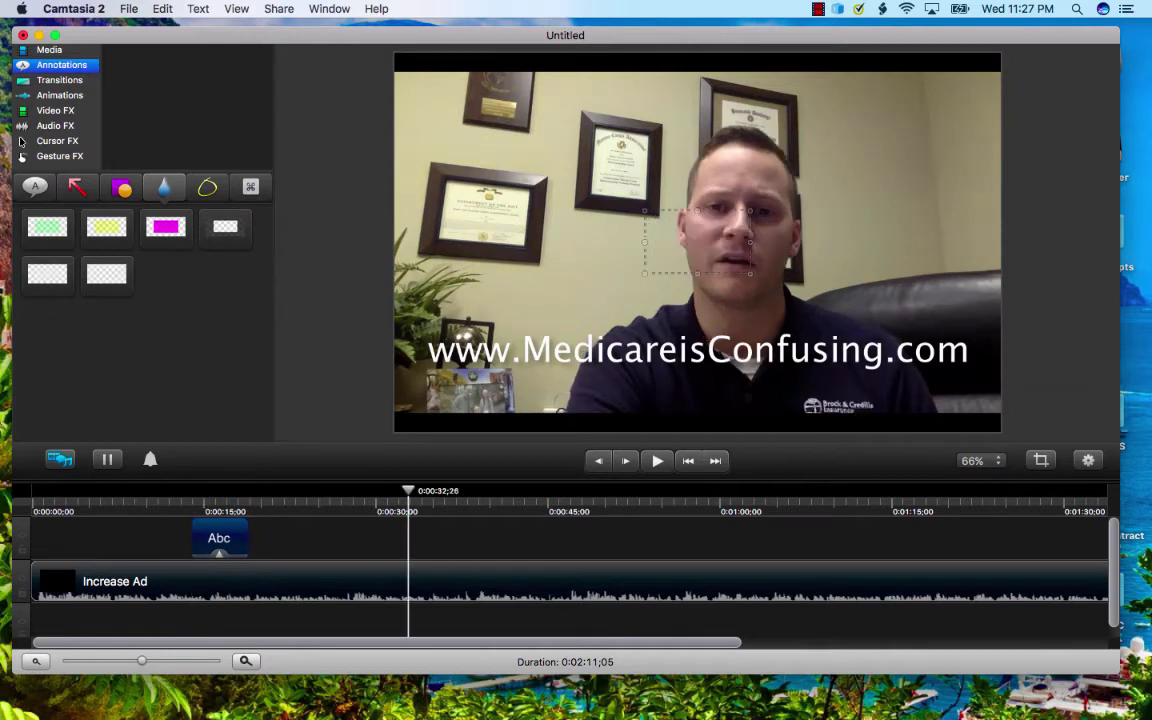
pyautogui.moveTo(219, 540); pyautogui.dragTo(408, 540)
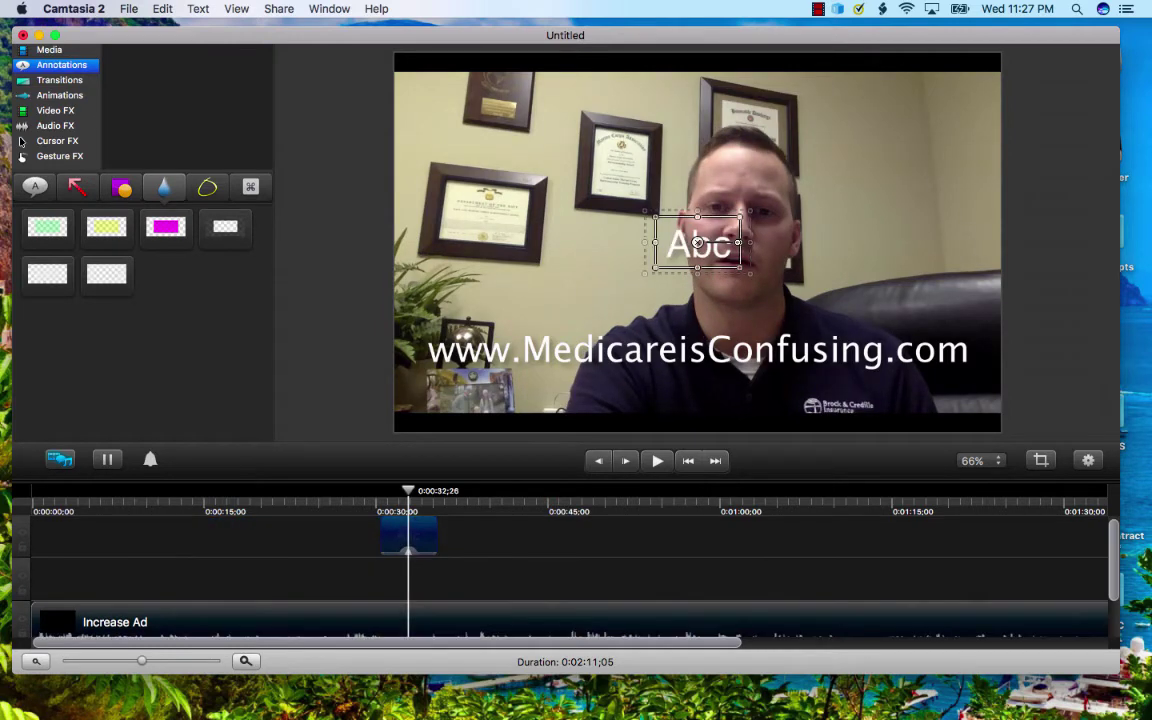
pyautogui.press('super+z')
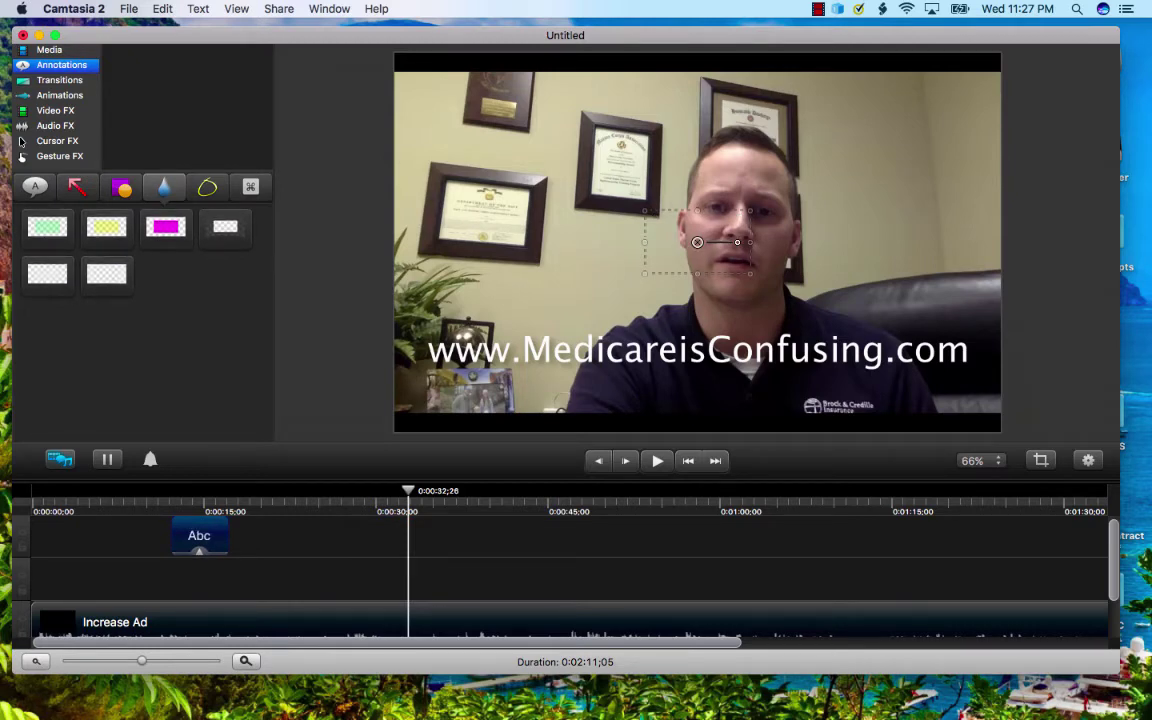
# Step: Place the playhead at 0:00:12;07 and set the Abc callout's text to a first name followed by "is Awesome"
pyautogui.click(55, 110)
pyautogui.moveTo(198, 390); pyautogui.dragTo(197, 536)
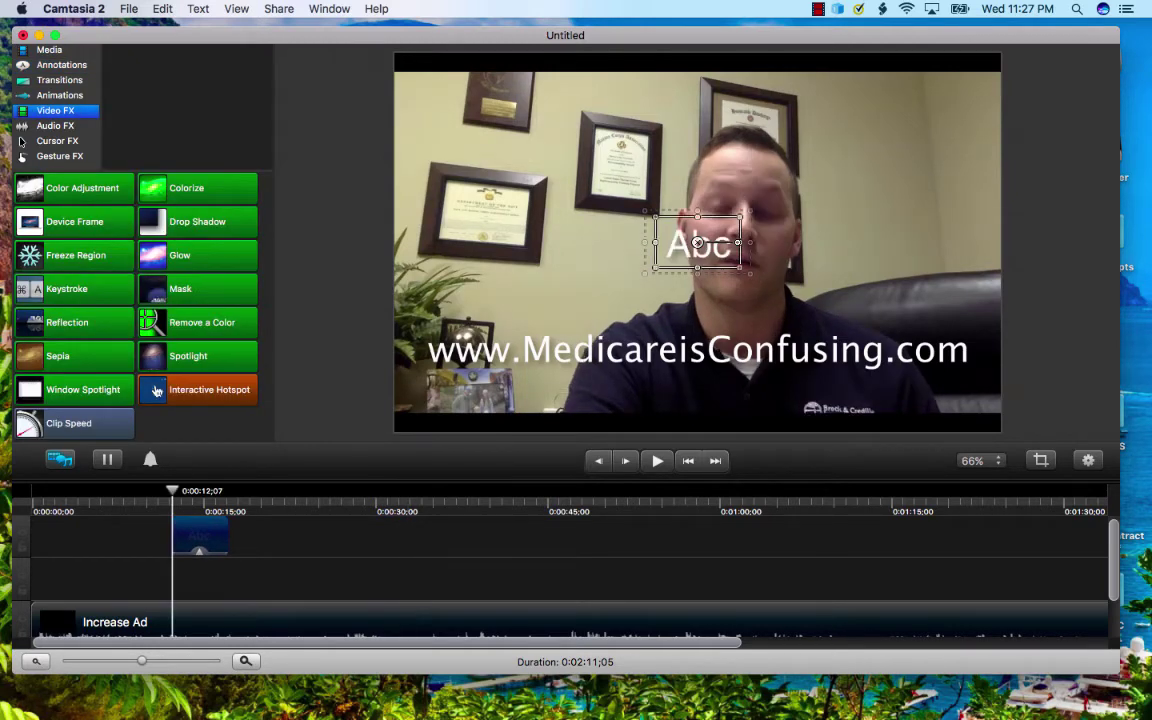
pyautogui.doubleClick(699, 244)
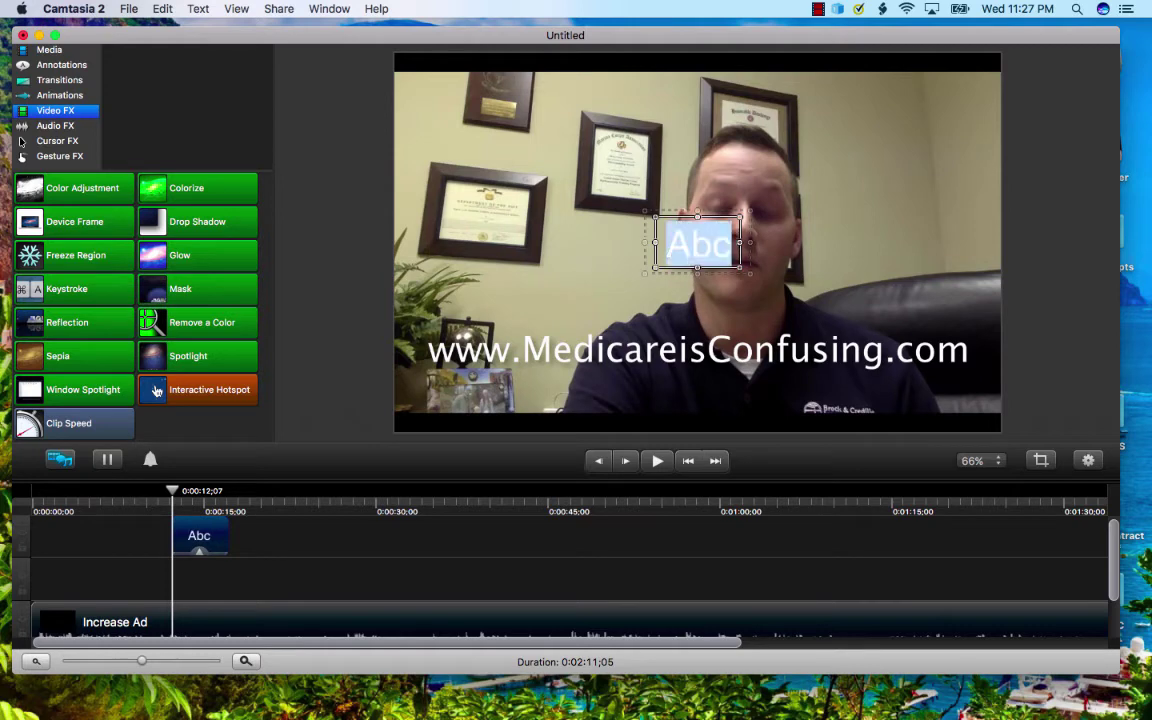
pyautogui.write('JUsti')
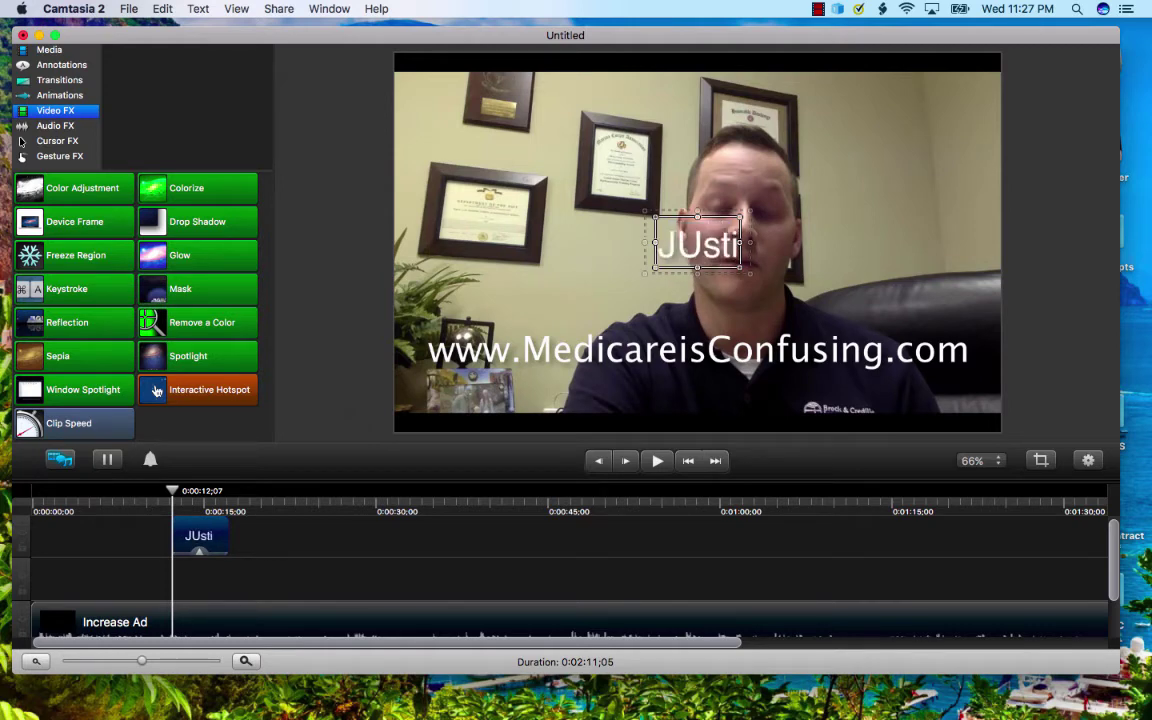
pyautogui.press('BackSpace')
pyautogui.press('BackSpace')
pyautogui.press('BackSpace')
pyautogui.press('BackSpace')
pyautogui.write('u')
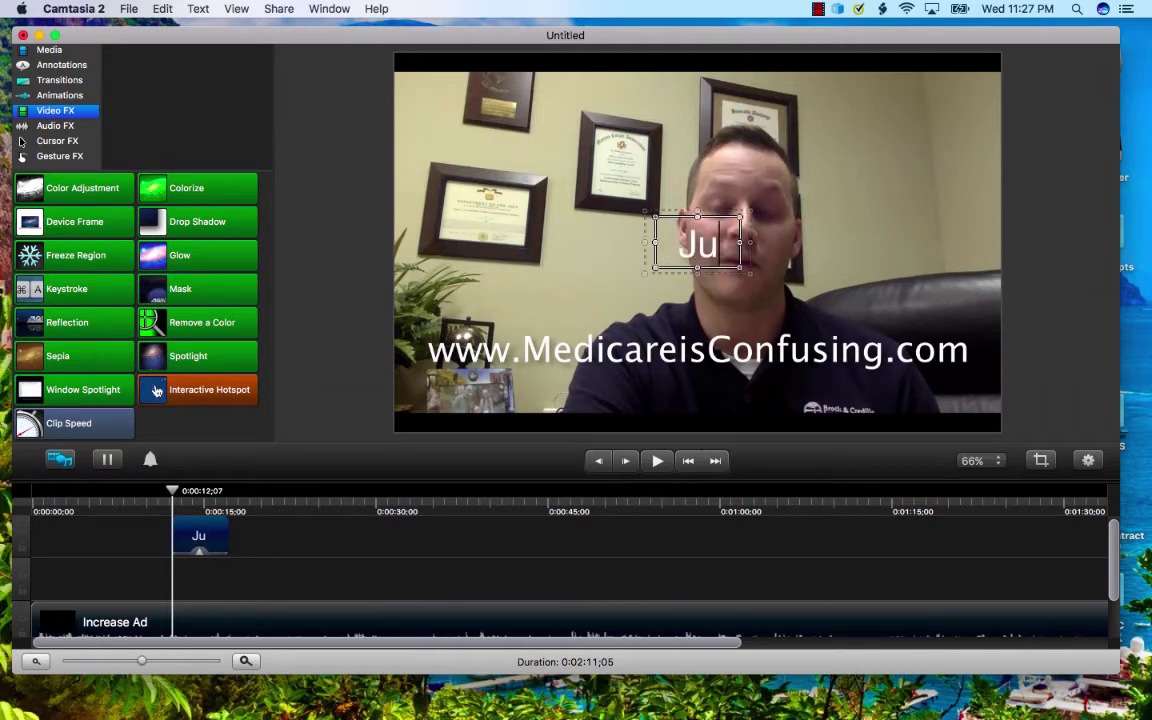
pyautogui.write('stin is Awesome')
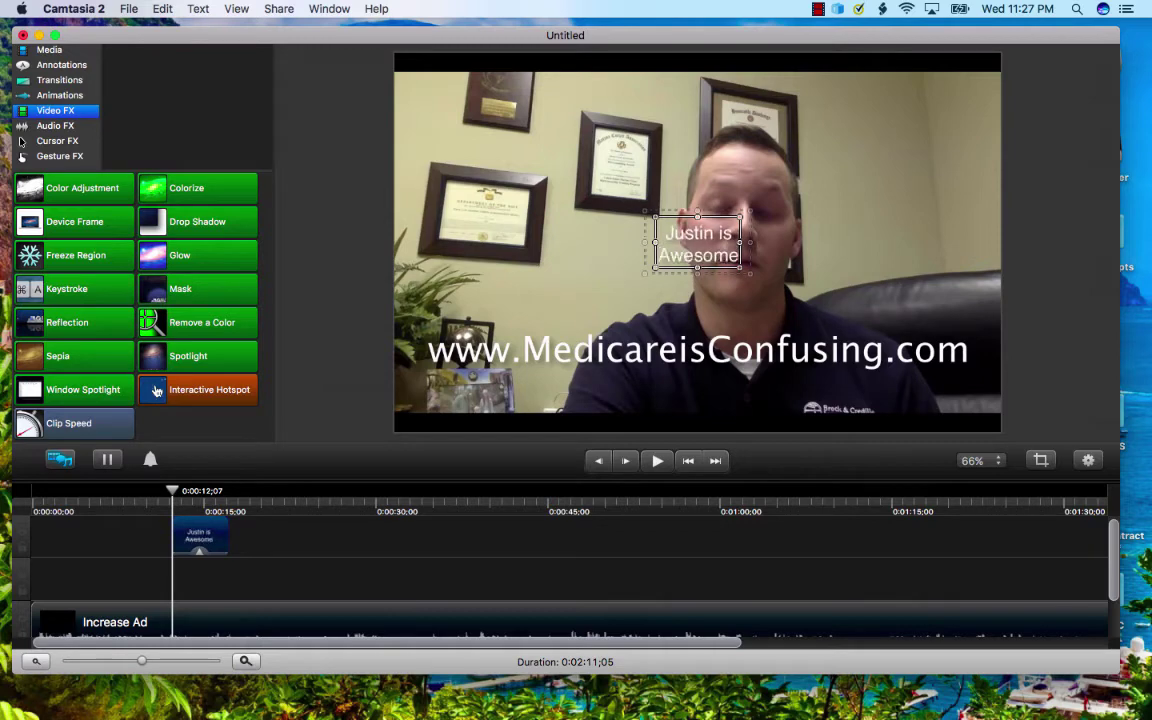
# Step: Clear the callout's text completely and select the Increase Ad clip
pyautogui.press('super+a')
pyautogui.press('BackSpace')
pyautogui.moveTo(750, 237)
pyautogui.mouseDown()
pyautogui.moveTo(723, 238)
pyautogui.moveTo(750, 238)
pyautogui.mouseUp()
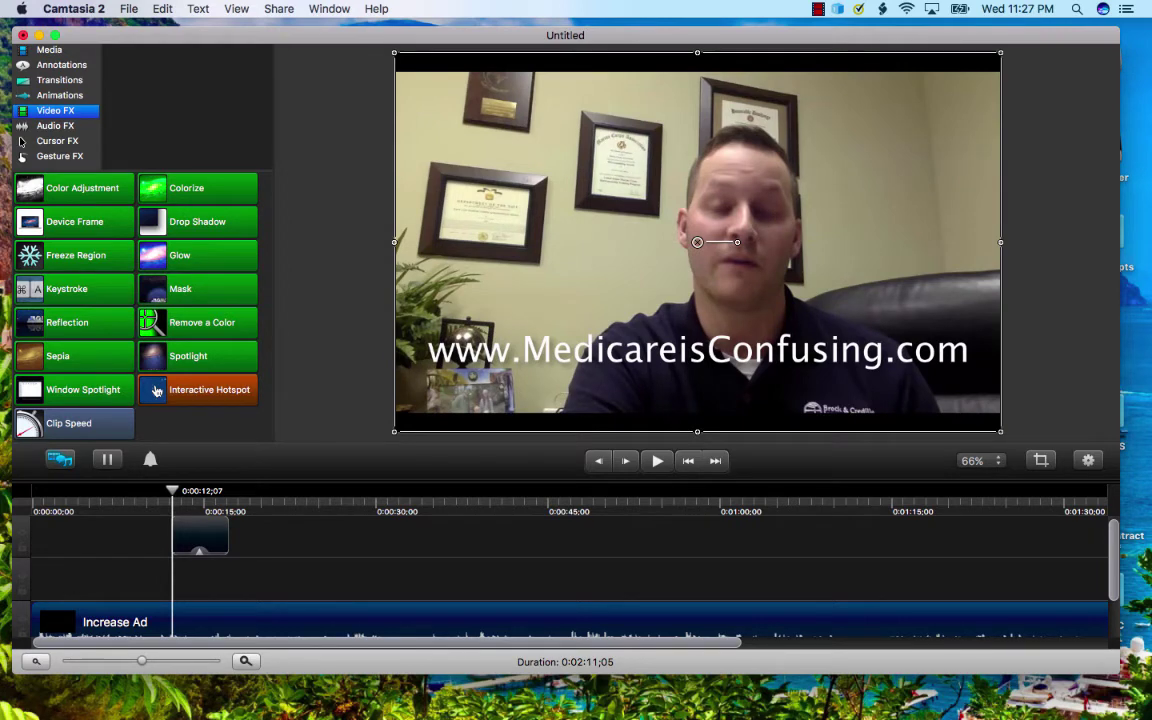
# Step: Examine the cursor, video and audio effects, previewing Cursor Highlight and Clicking Reduction
pyautogui.click(57, 141)
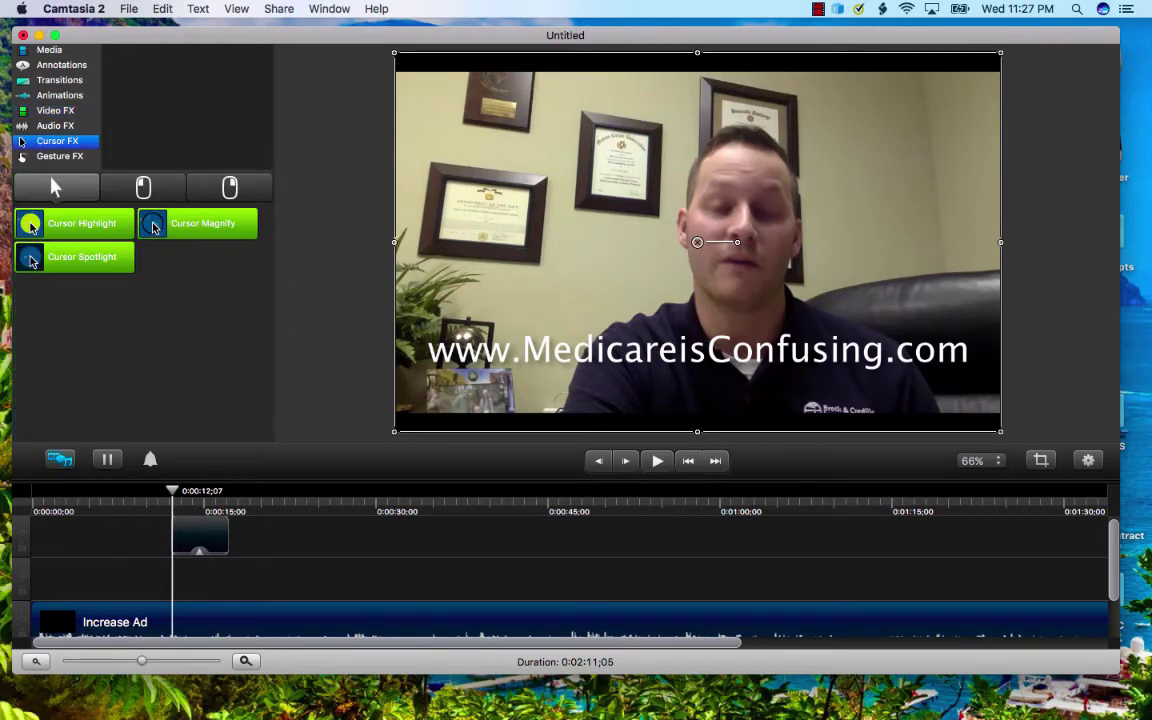
pyautogui.moveTo(75, 223)
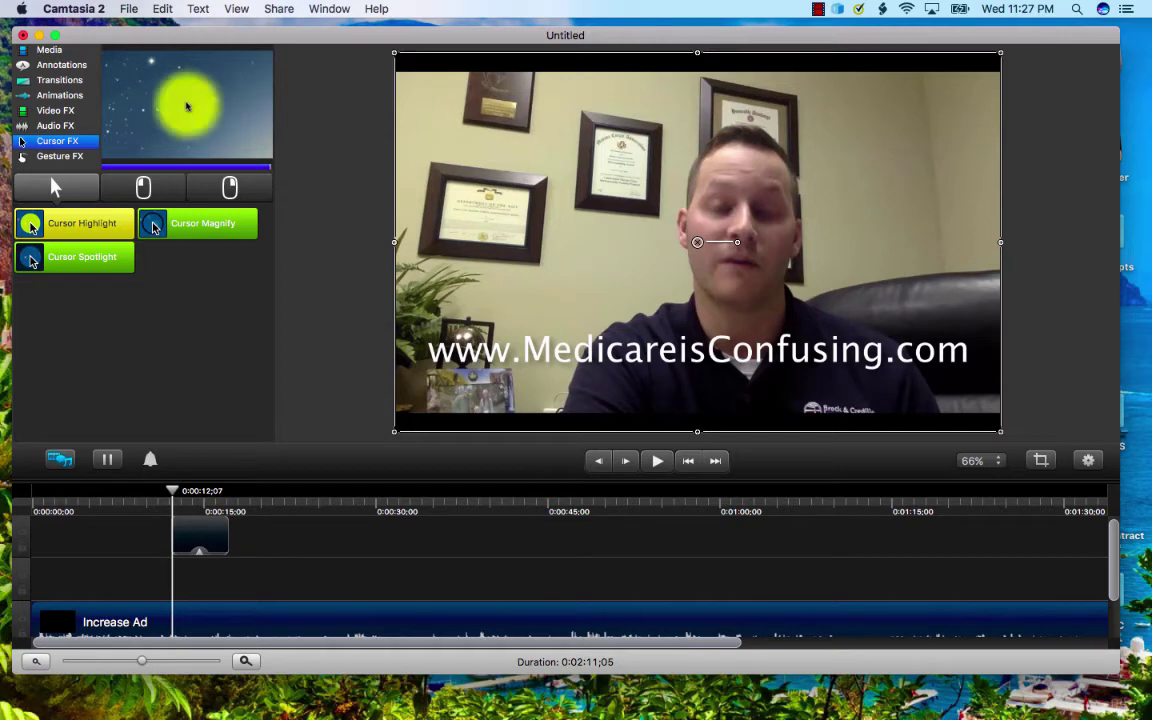
pyautogui.click(60, 95)
pyautogui.click(55, 110)
pyautogui.click(55, 125)
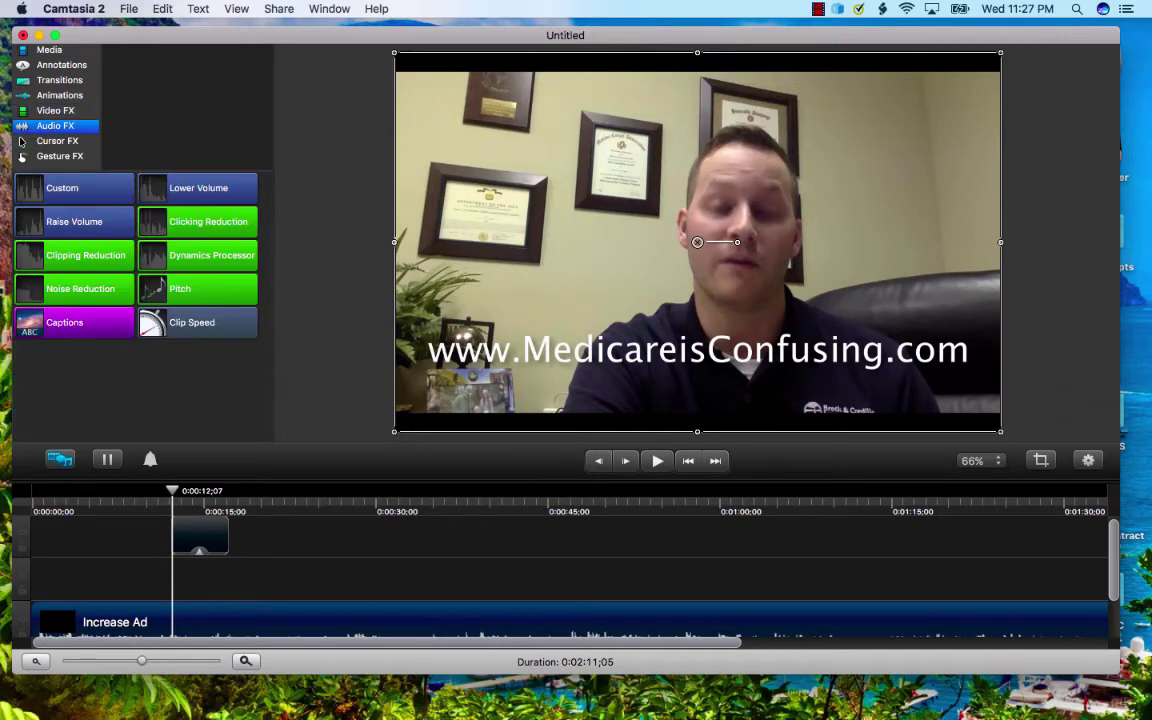
pyautogui.click(197, 221)
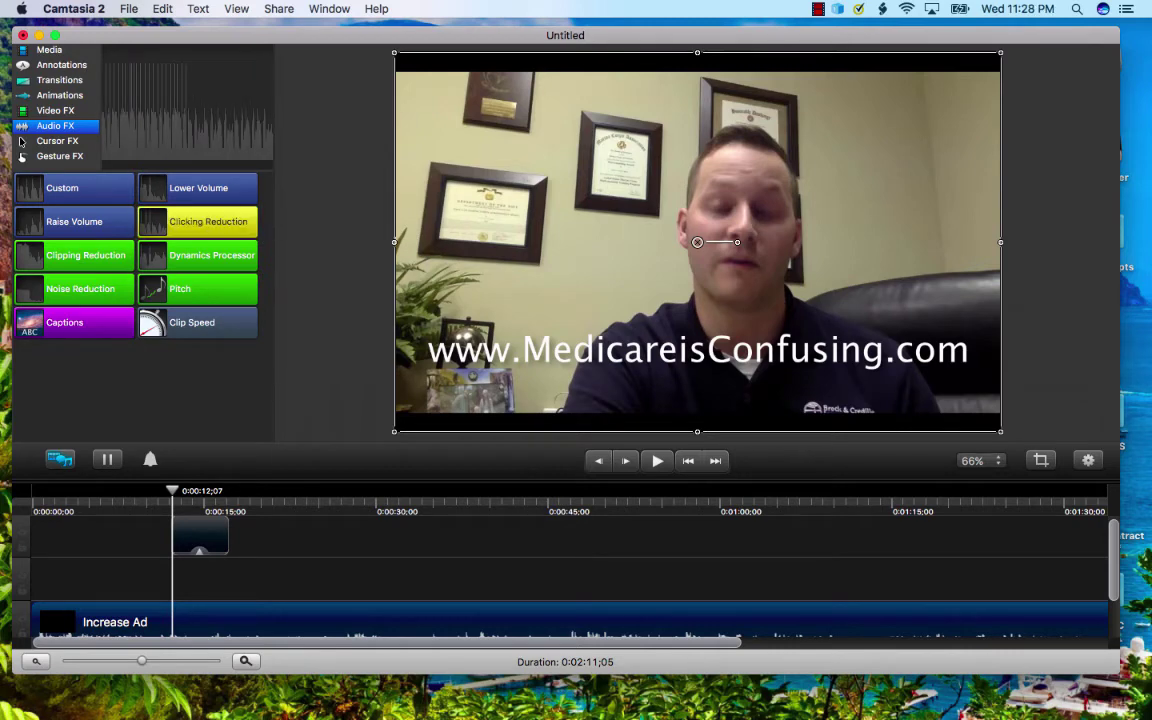
# Step: Apply the Audio Fade In/Out transition to the start of the Increase Ad clip, lasting about 10 seconds
pyautogui.click(60, 80)
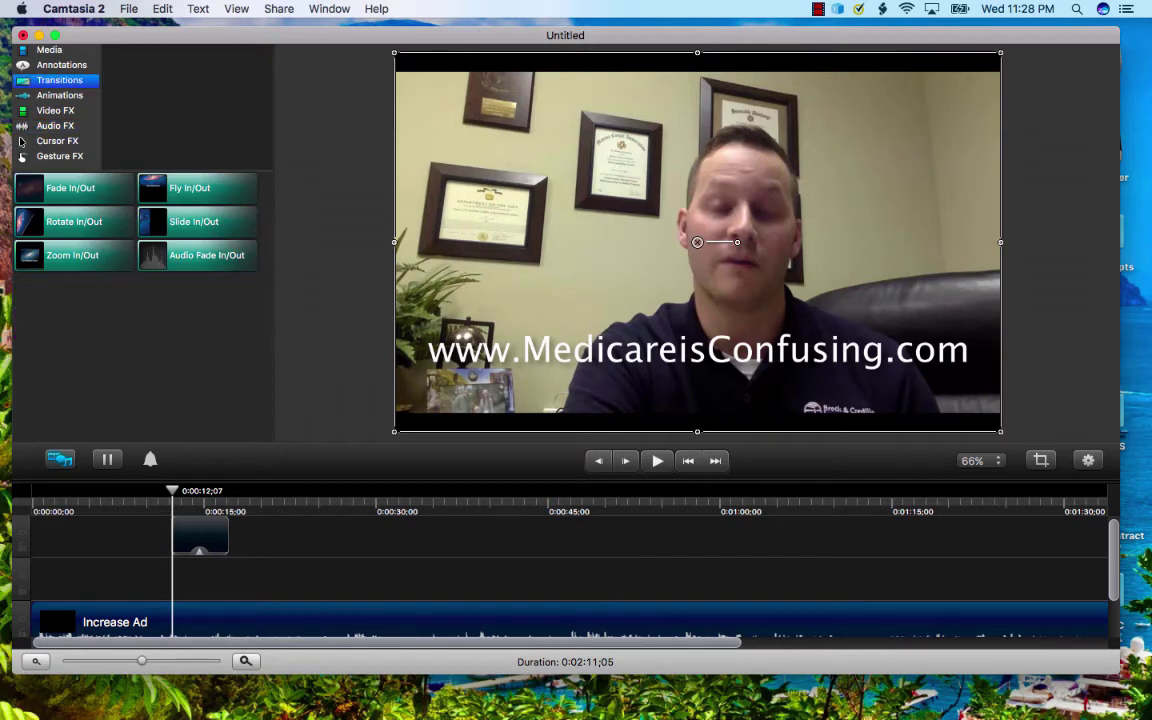
pyautogui.moveTo(197, 255)
pyautogui.mouseDown()
pyautogui.moveTo(211, 316)
pyautogui.moveTo(270, 440)
pyautogui.moveTo(280, 580)
pyautogui.moveTo(60, 620)
pyautogui.mouseUp()
pyautogui.scroll(-2, 560, 560)
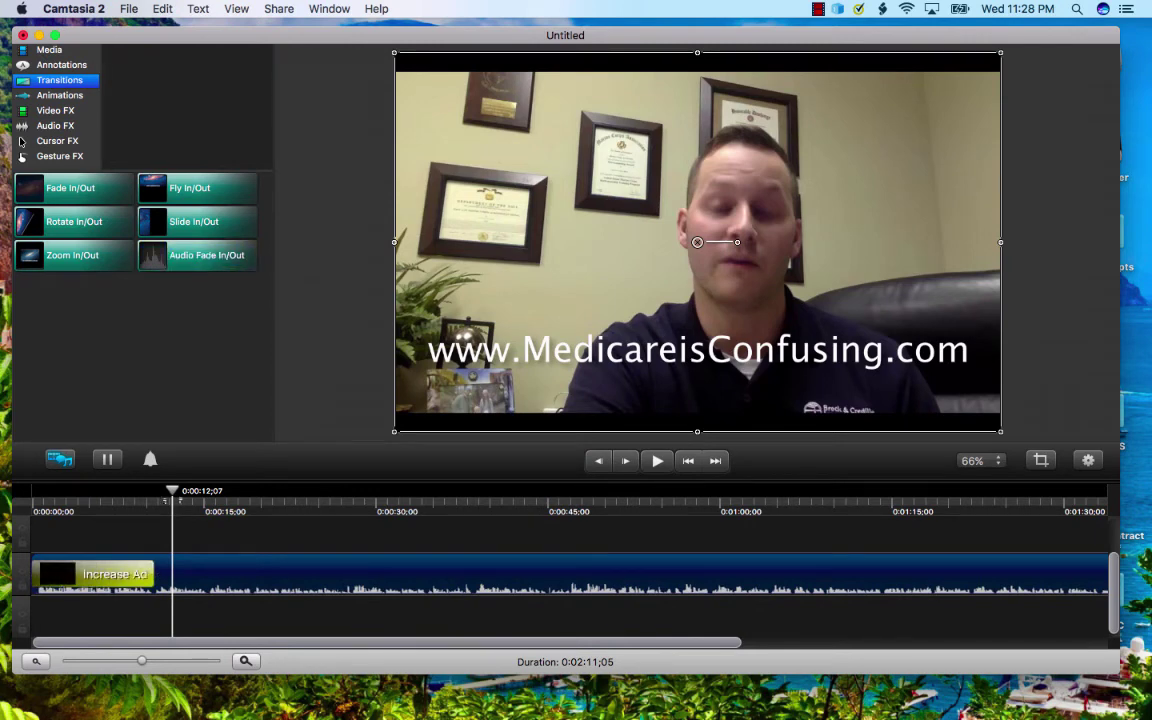
# Step: Play the Increase Ad clip from its start to about 0:00:11, adjusting the system volume to hear the audio fade
pyautogui.click(70, 500)
pyautogui.press('Home')
pyautogui.press('XF86AudioRaiseVolume')
pyautogui.press('XF86AudioRaiseVolume')
pyautogui.press('XF86AudioRaiseVolume')
pyautogui.press('XF86AudioRaiseVolume')
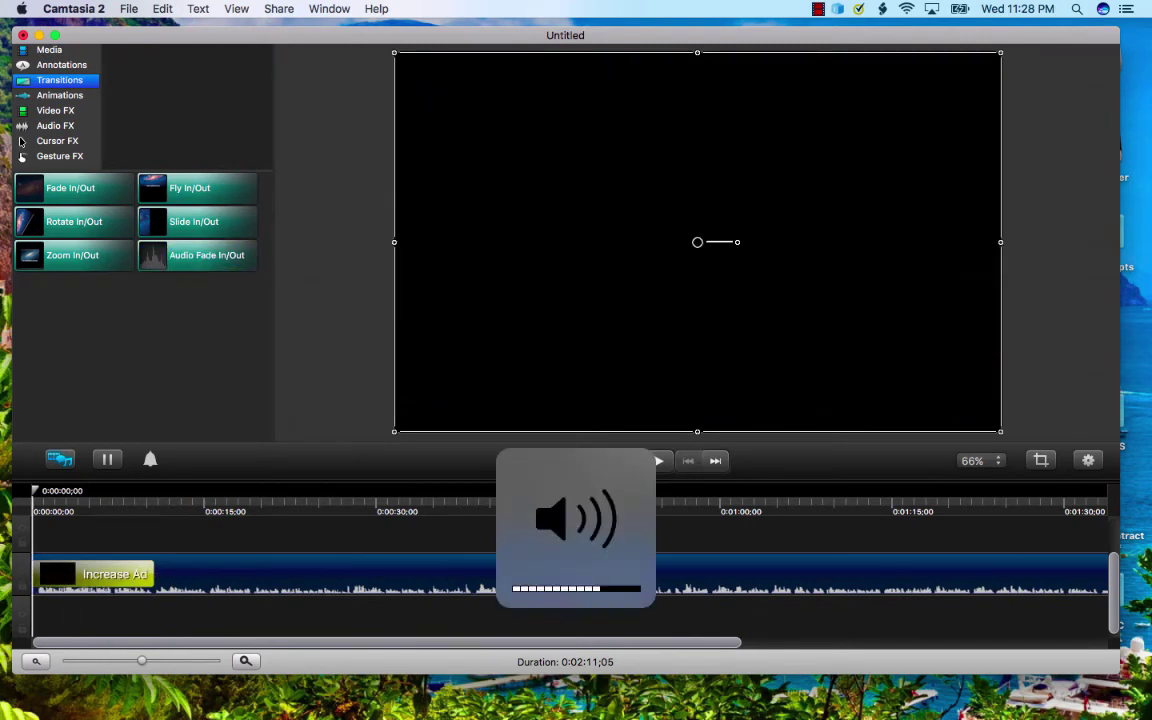
pyautogui.press('space')
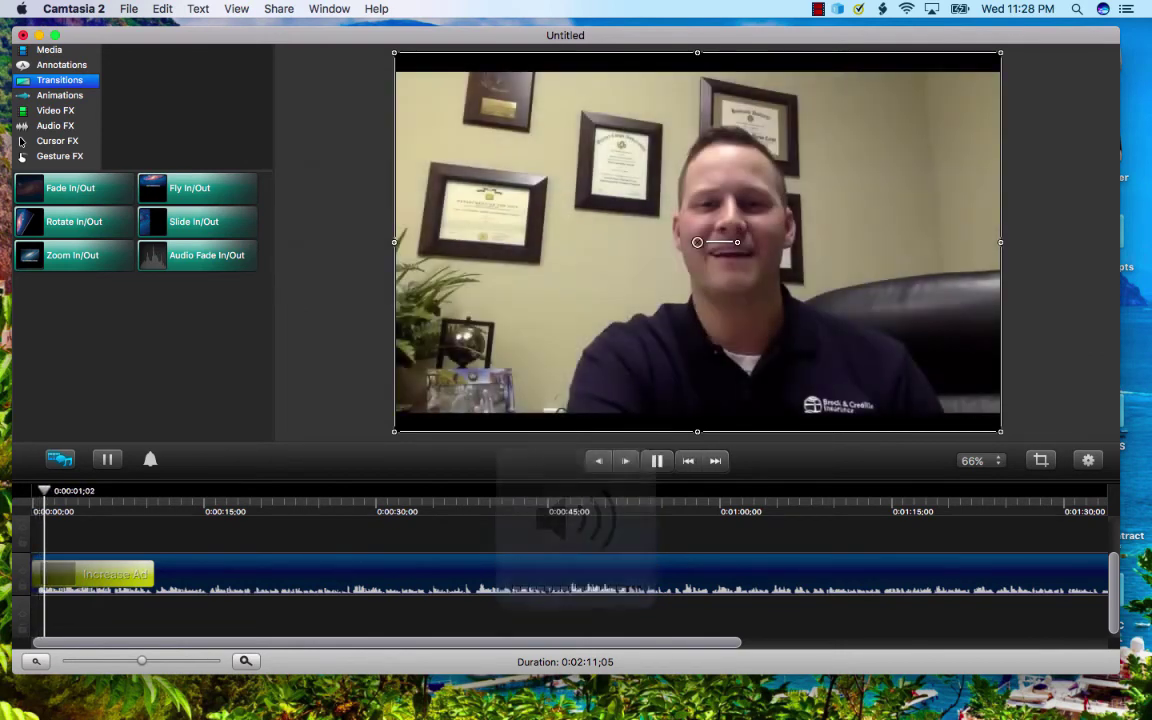
pyautogui.press('XF86AudioRaiseVolume')
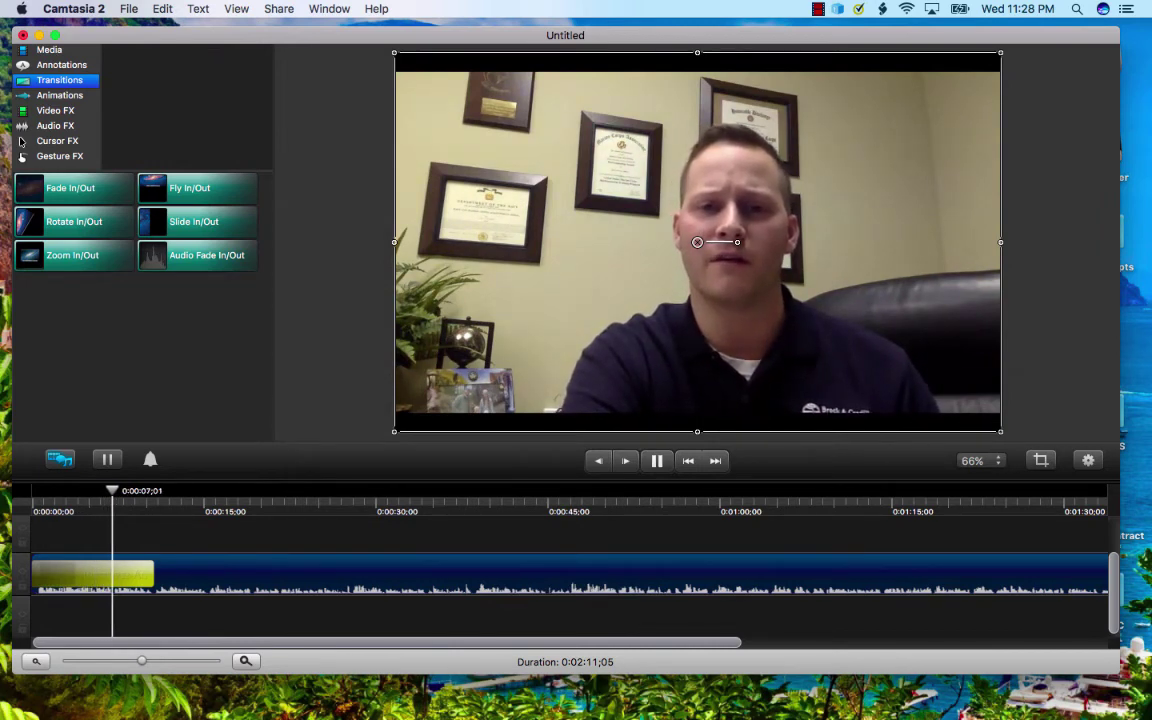
pyautogui.press('XF86AudioRaiseVolume')
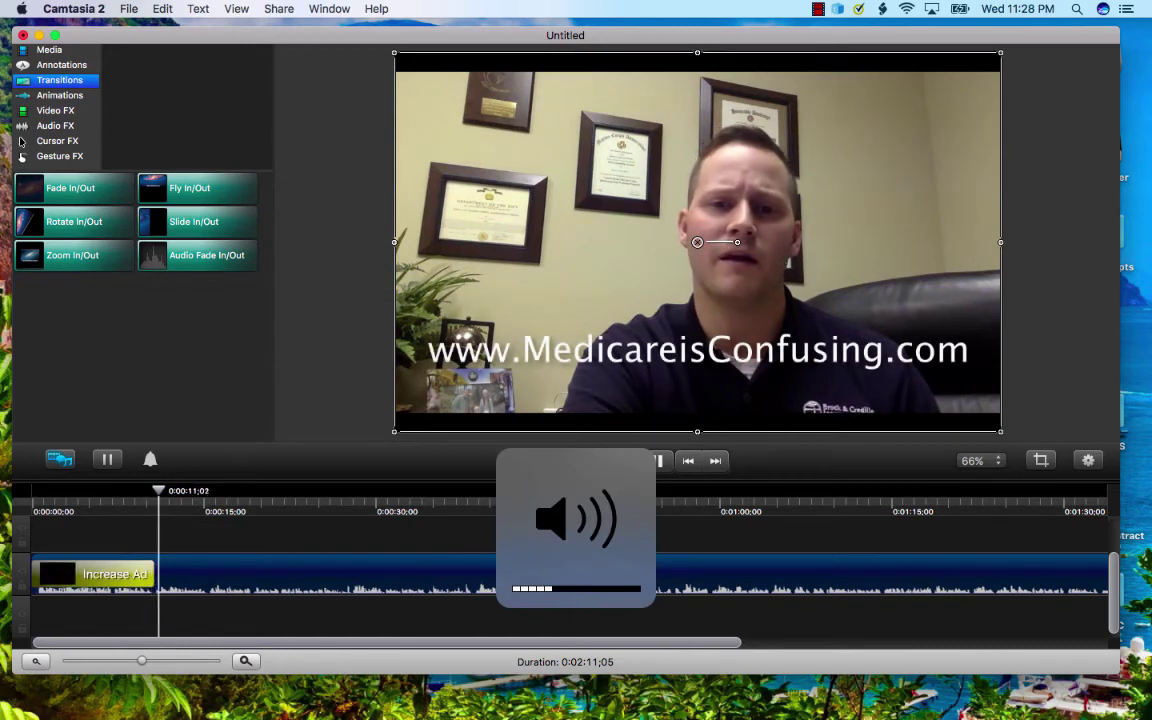
pyautogui.press('space')
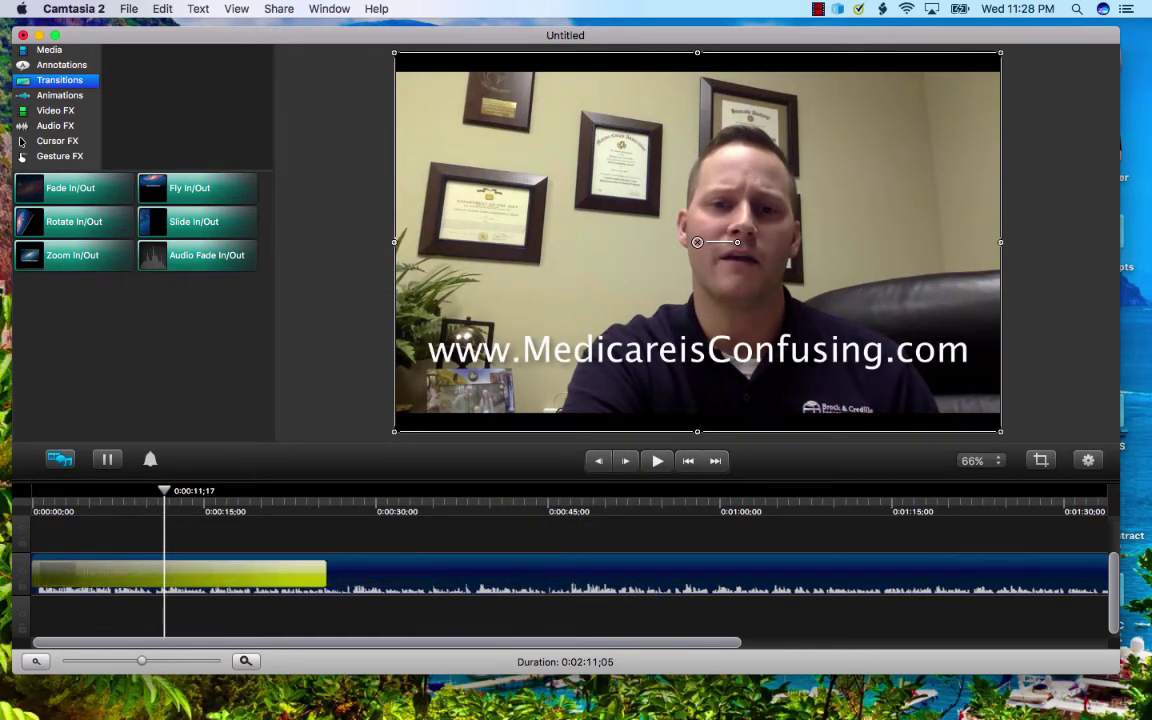
# Step: Replace the clip's opening transition with Fly In/Out, shorten it to about 9 seconds, and play it back
pyautogui.moveTo(196, 188); pyautogui.dragTo(288, 562)
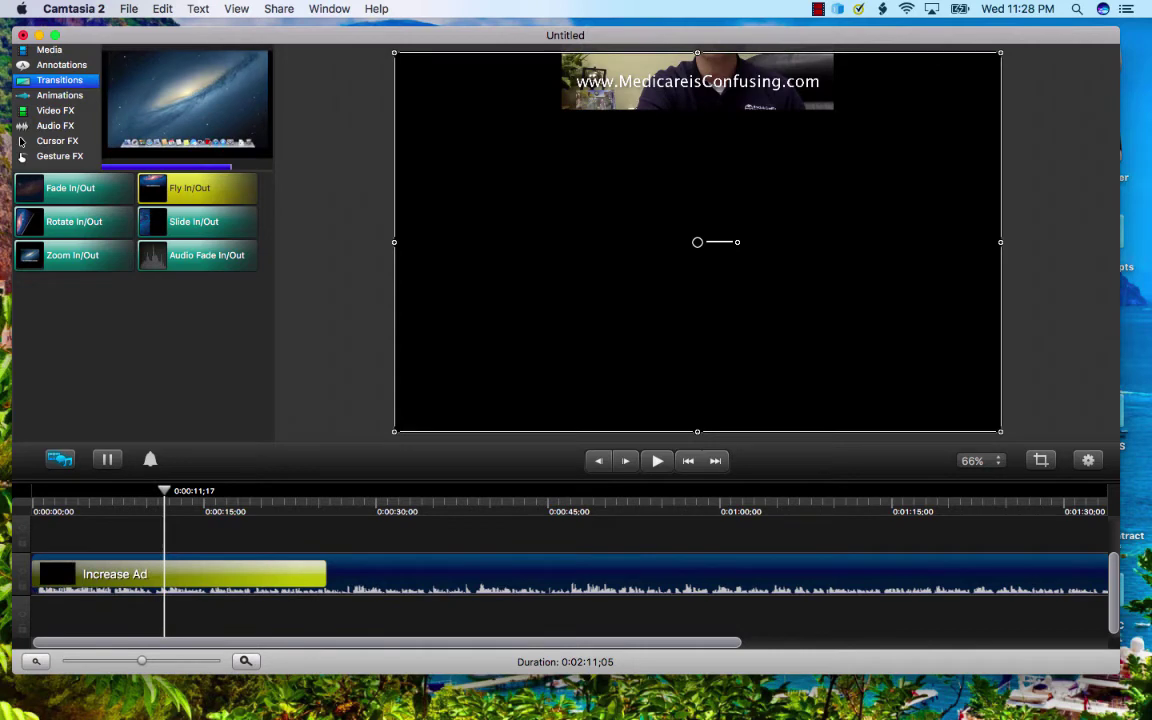
pyautogui.press('space')
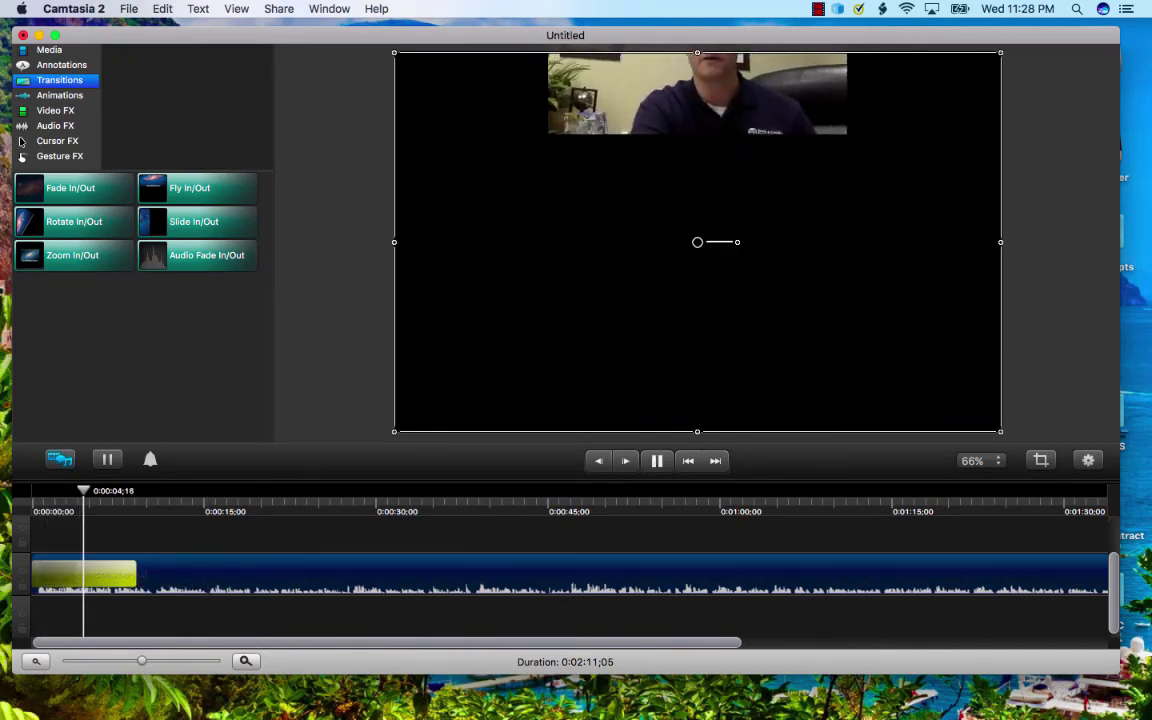
pyautogui.press('space')
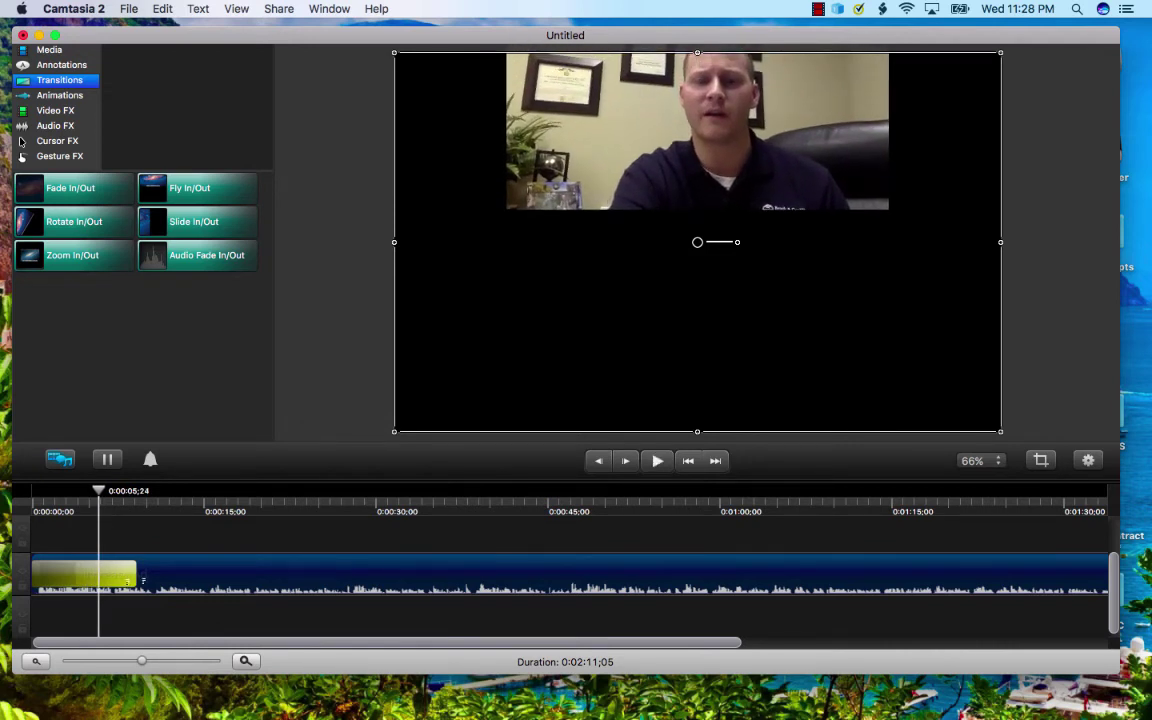
# Step: Shorten the Fly In/Out transition to about 3 seconds and play it from the start of the clip
pyautogui.moveTo(136, 581); pyautogui.dragTo(68, 582)
pyautogui.press('Home')
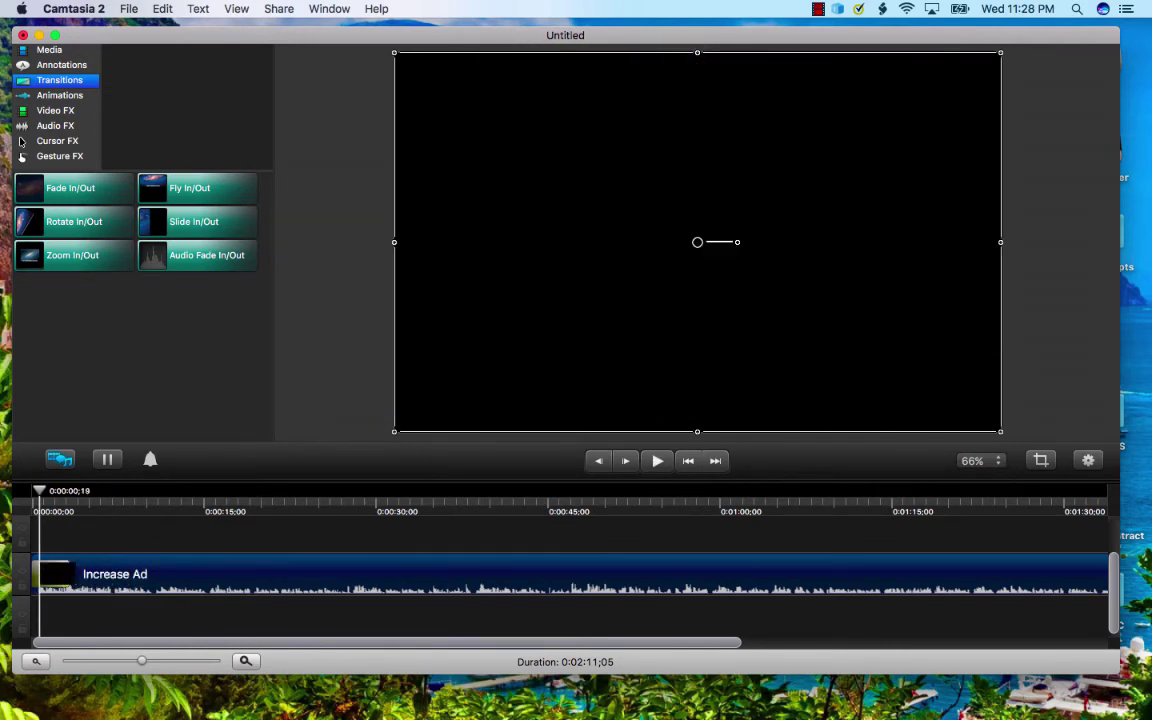
pyautogui.press('space')
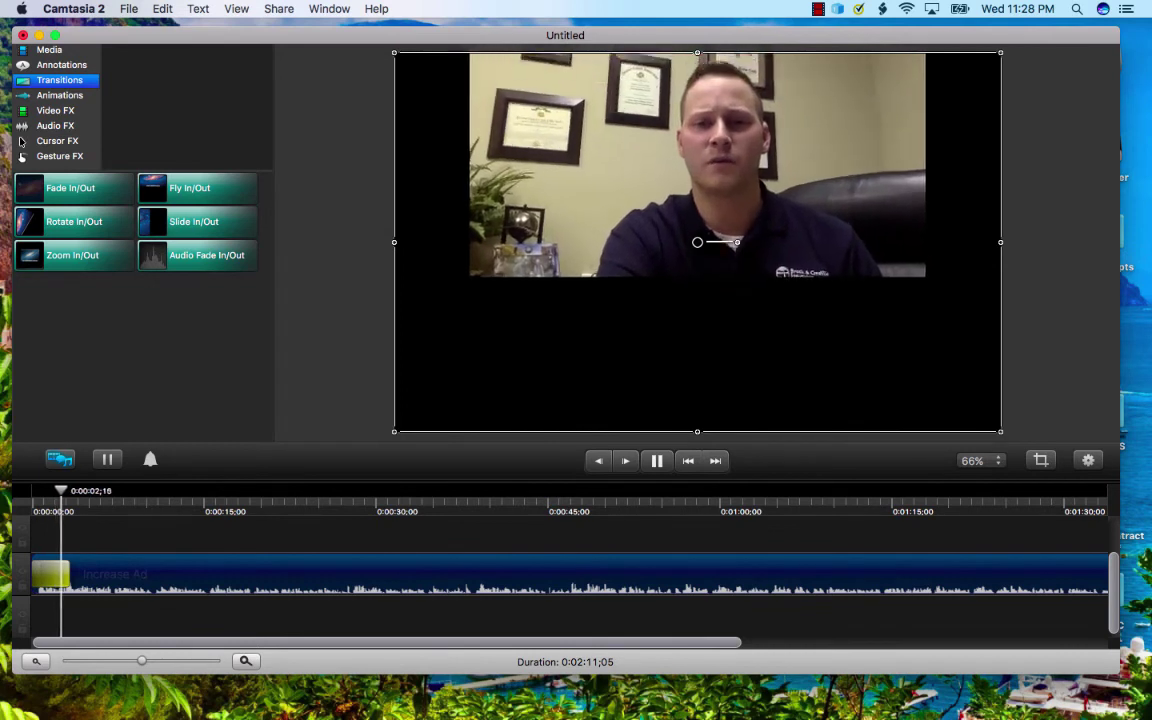
pyautogui.press('space')
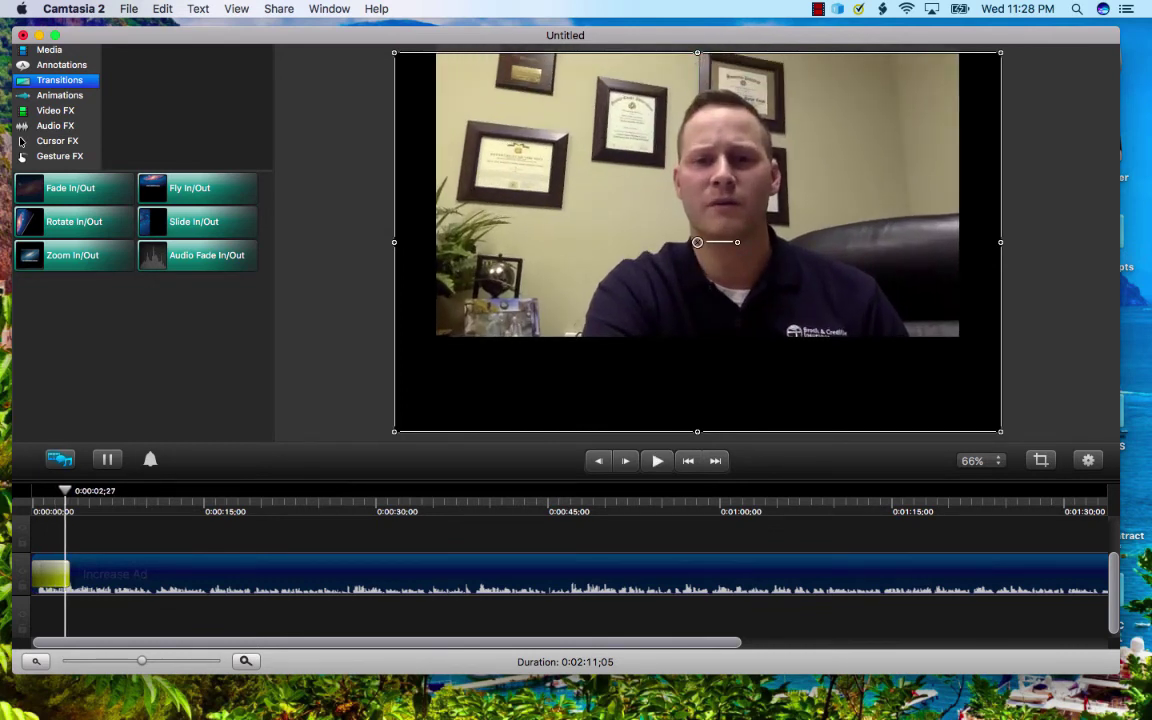
# Step: Preview the Rotate In/Out, Fade In/Out and Zoom In/Out transitions, and view the available animations
pyautogui.click(74, 221)
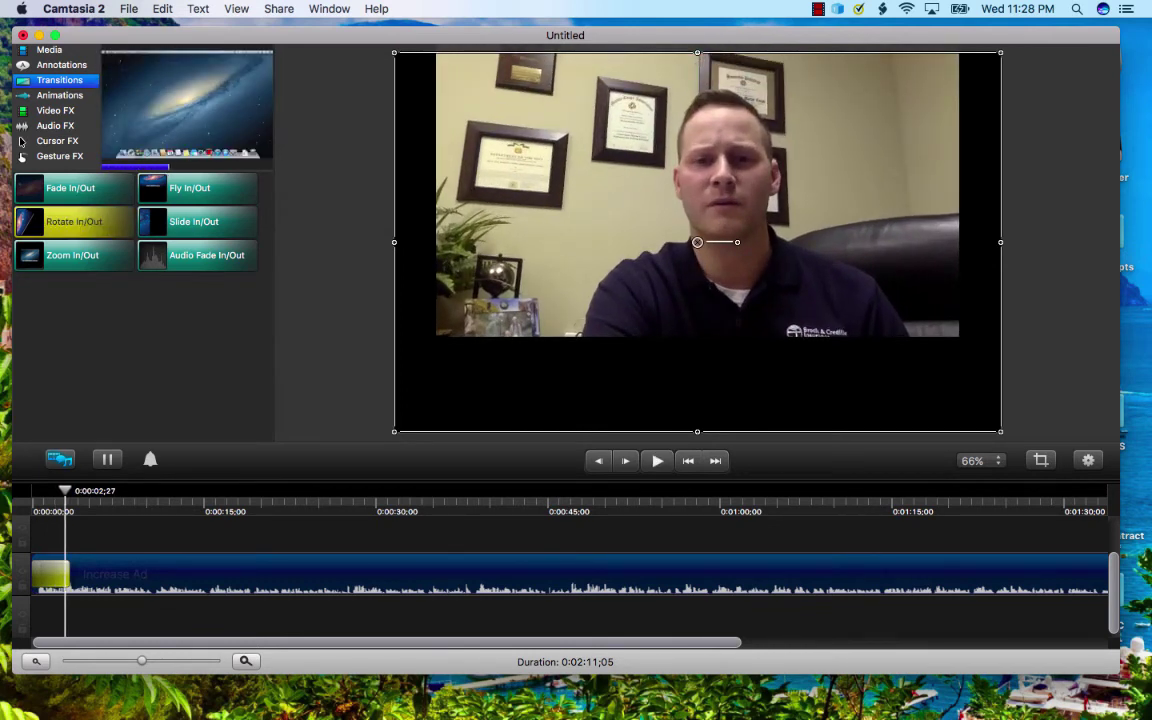
pyautogui.click(70, 188)
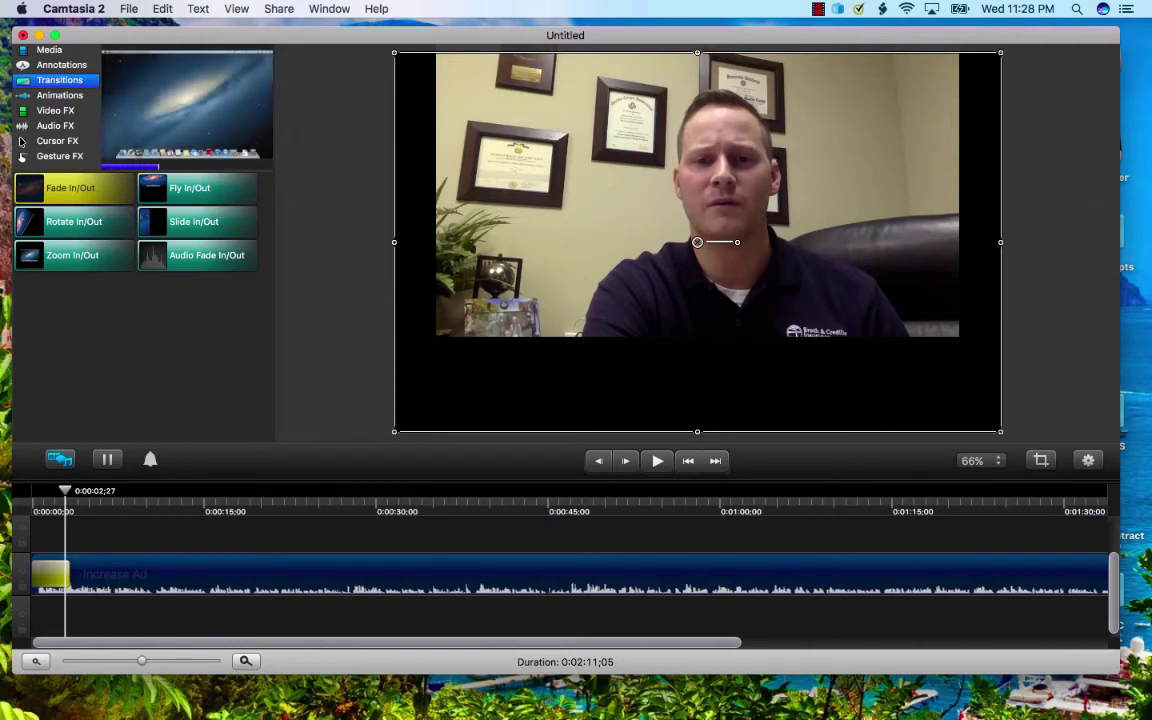
pyautogui.click(72, 255)
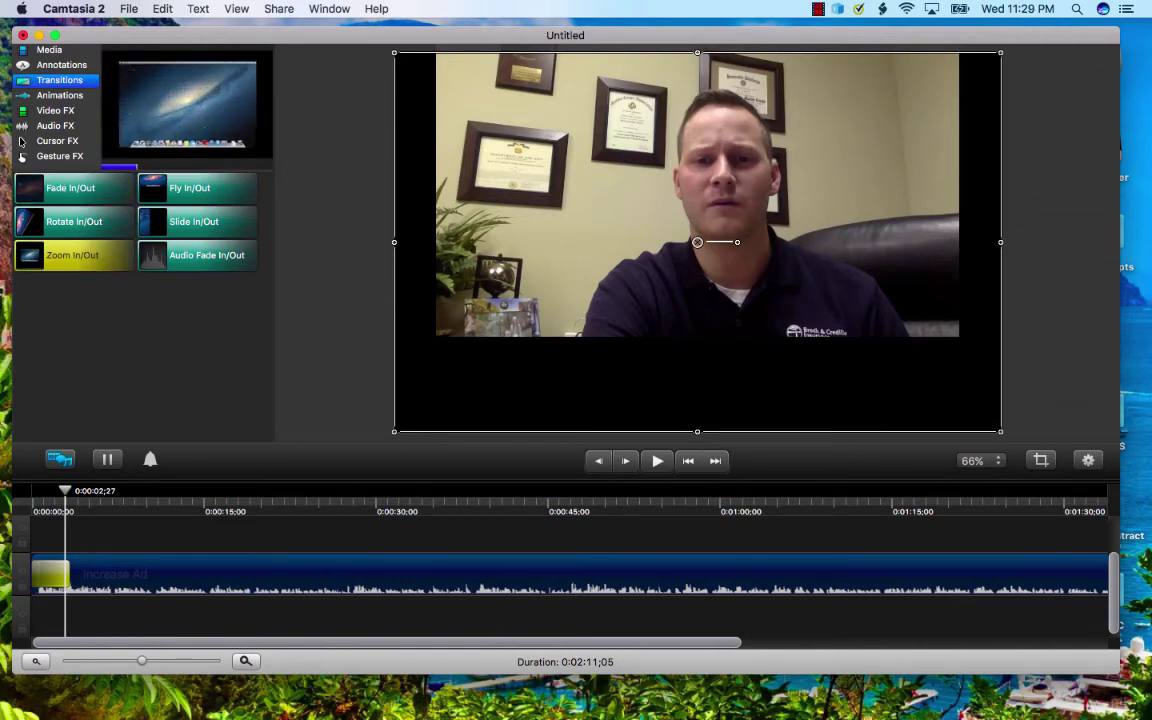
pyautogui.click(60, 95)
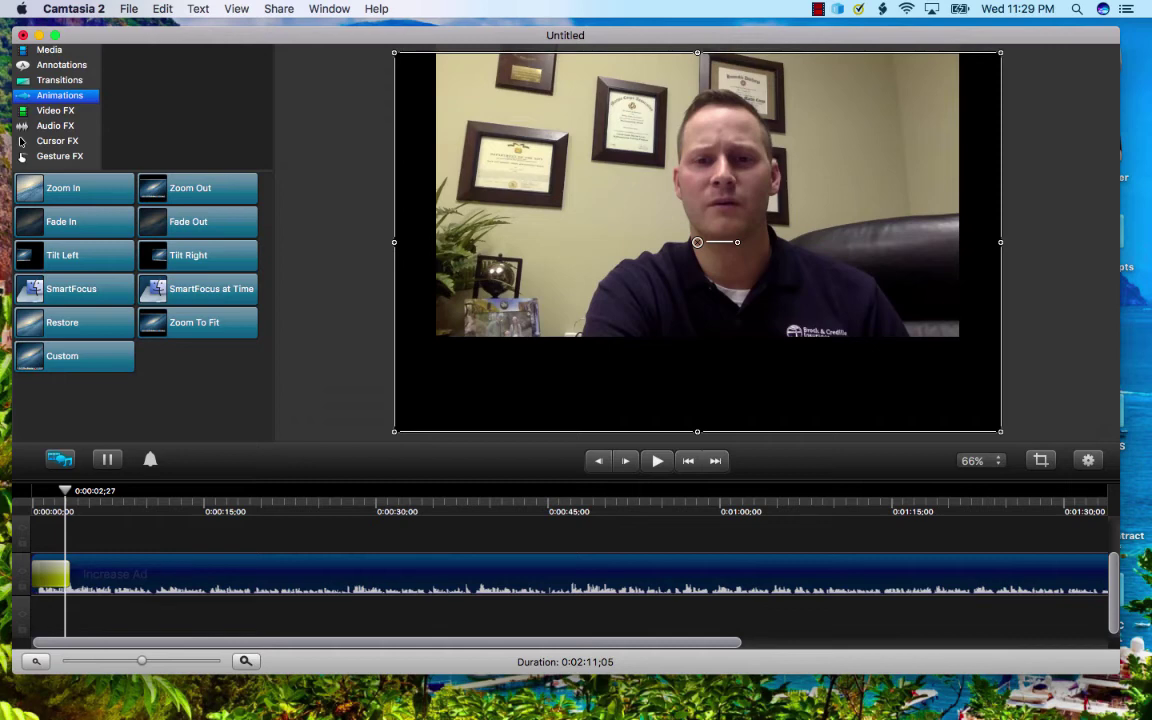
# Step: View the sharing and export options, and close the Untitled project without saving its changes
pyautogui.click(279, 9)
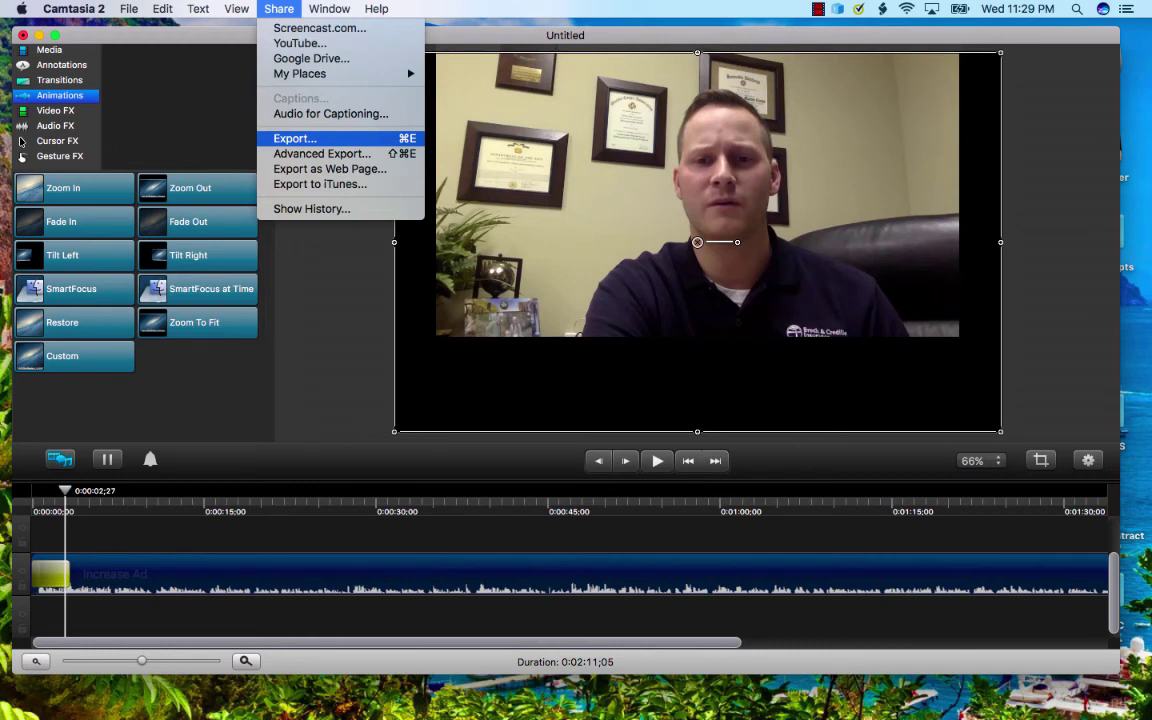
pyautogui.press('Return')
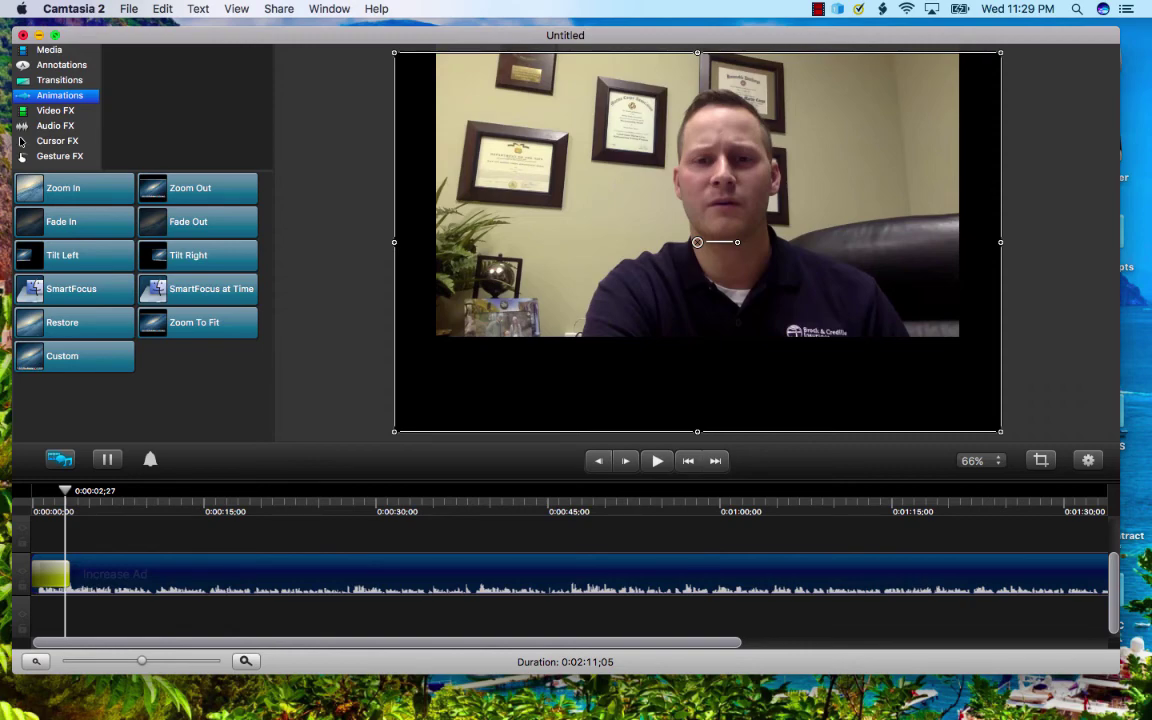
pyautogui.click(22, 35)
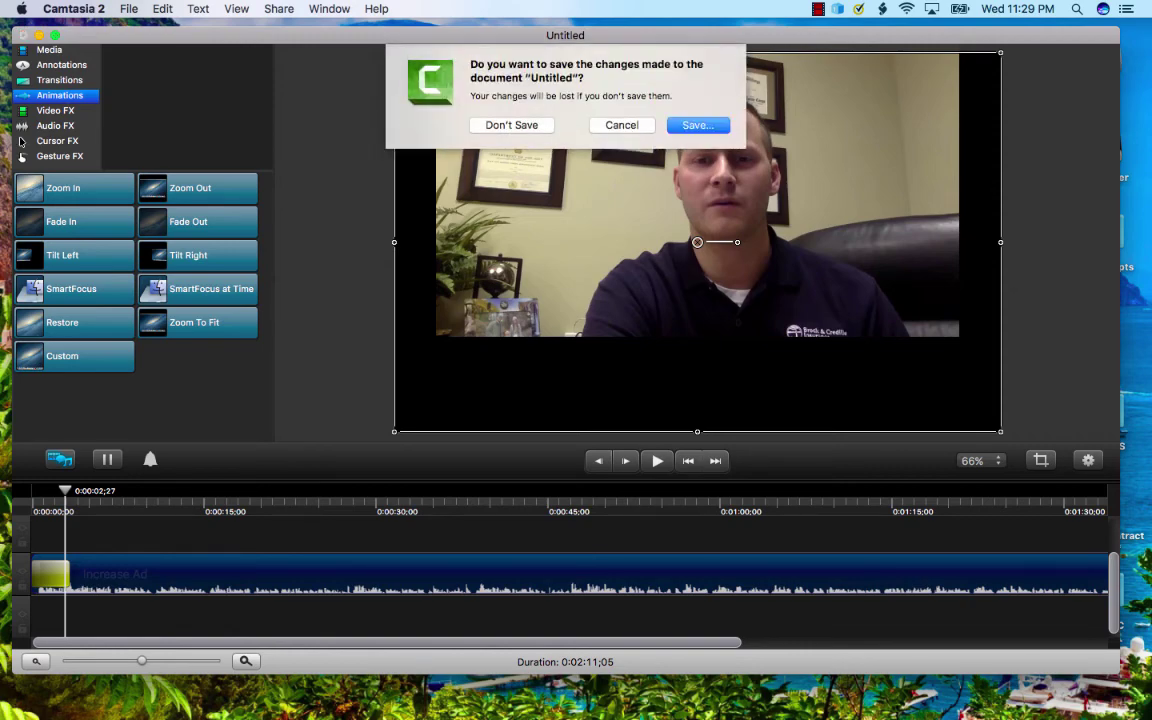
pyautogui.press('super+d')
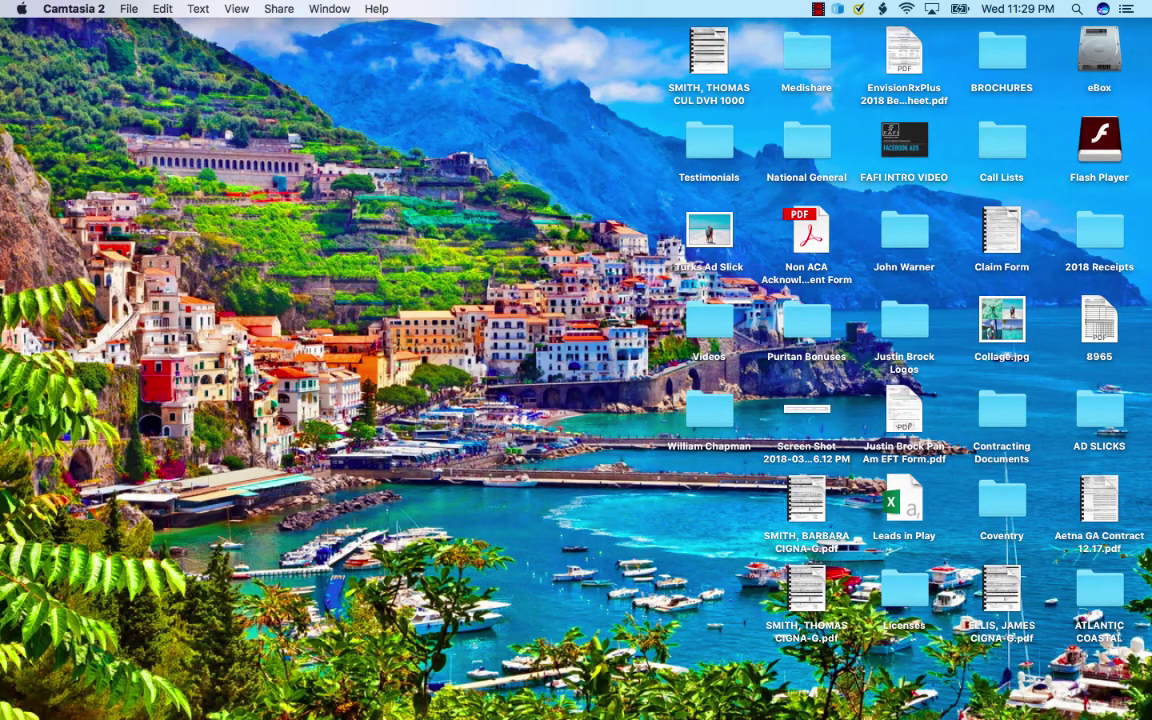
# Step: Switch to Safari and open fiverr.com in a new tab
pyautogui.click(945, 695)
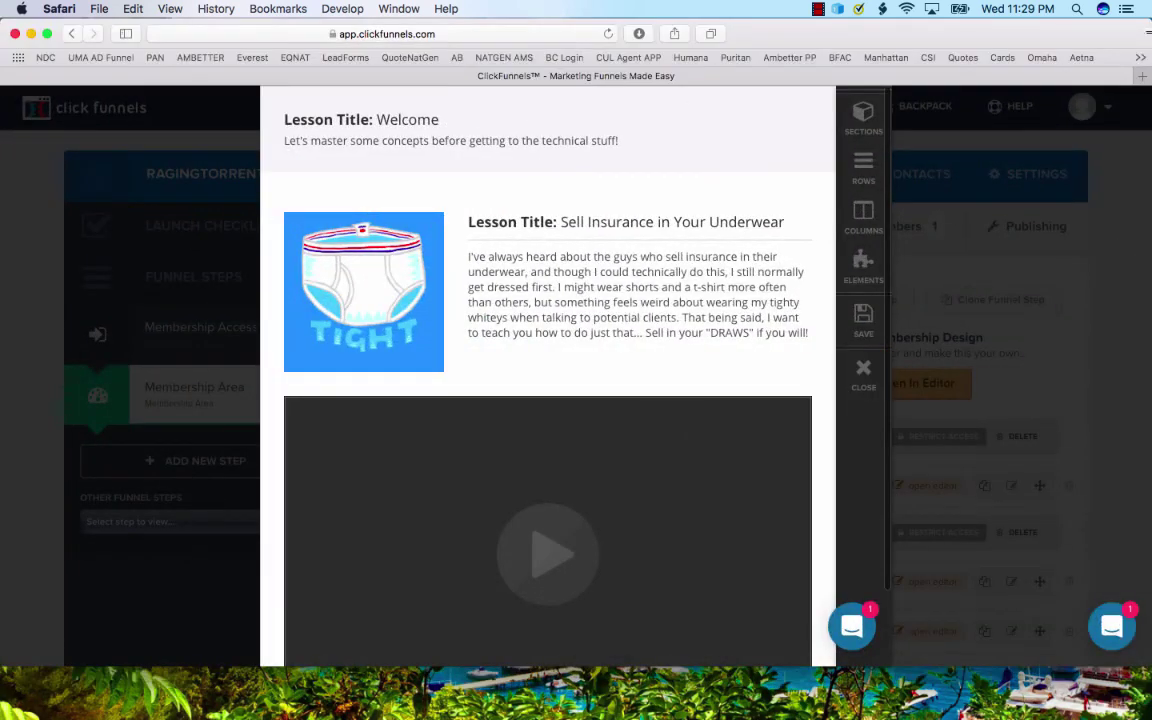
pyautogui.press('super+t')
pyautogui.write('f')
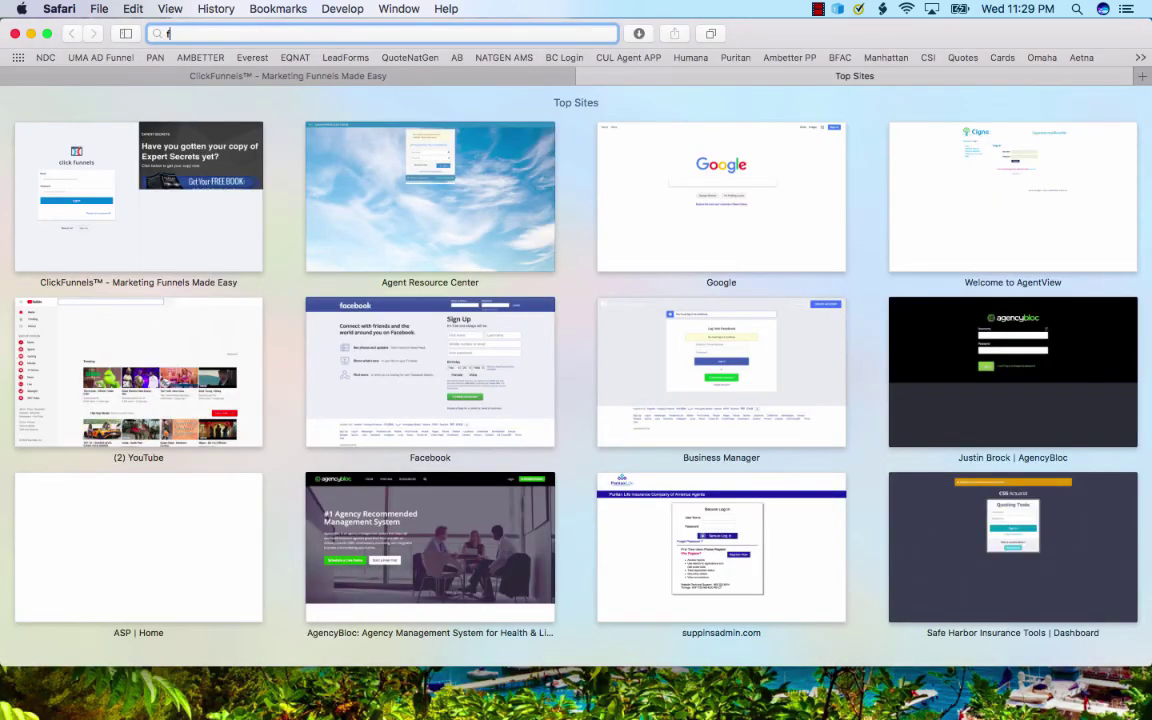
pyautogui.write('iverr.com')
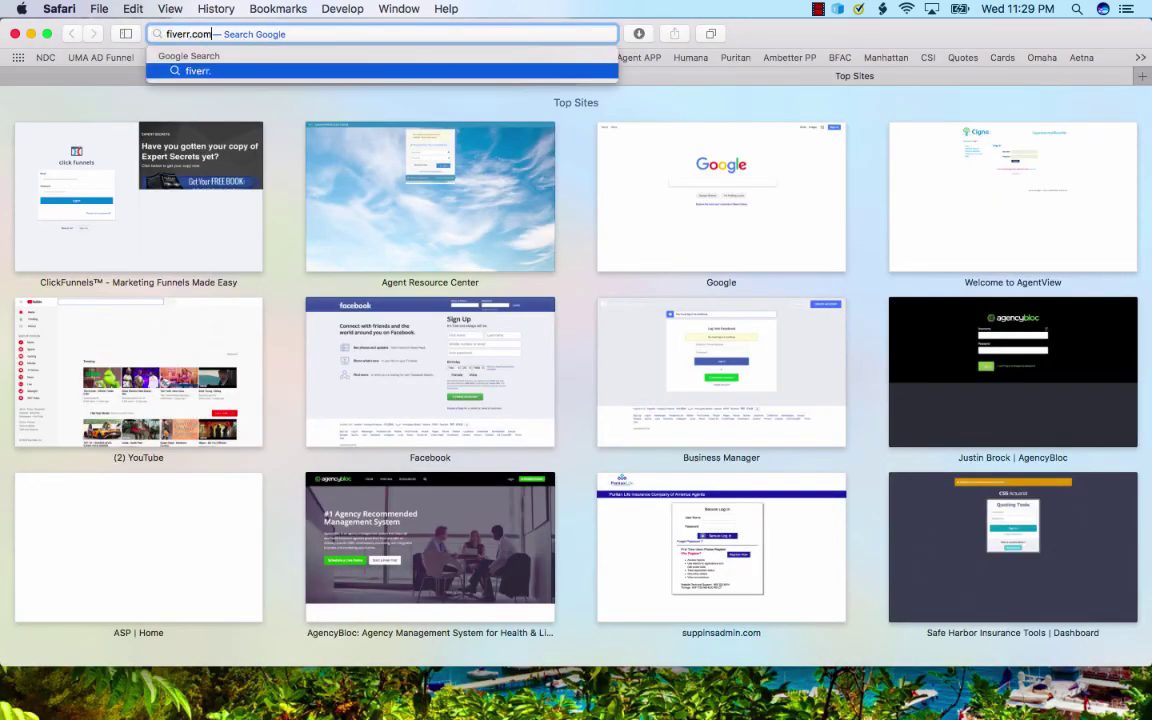
pyautogui.press('Return')
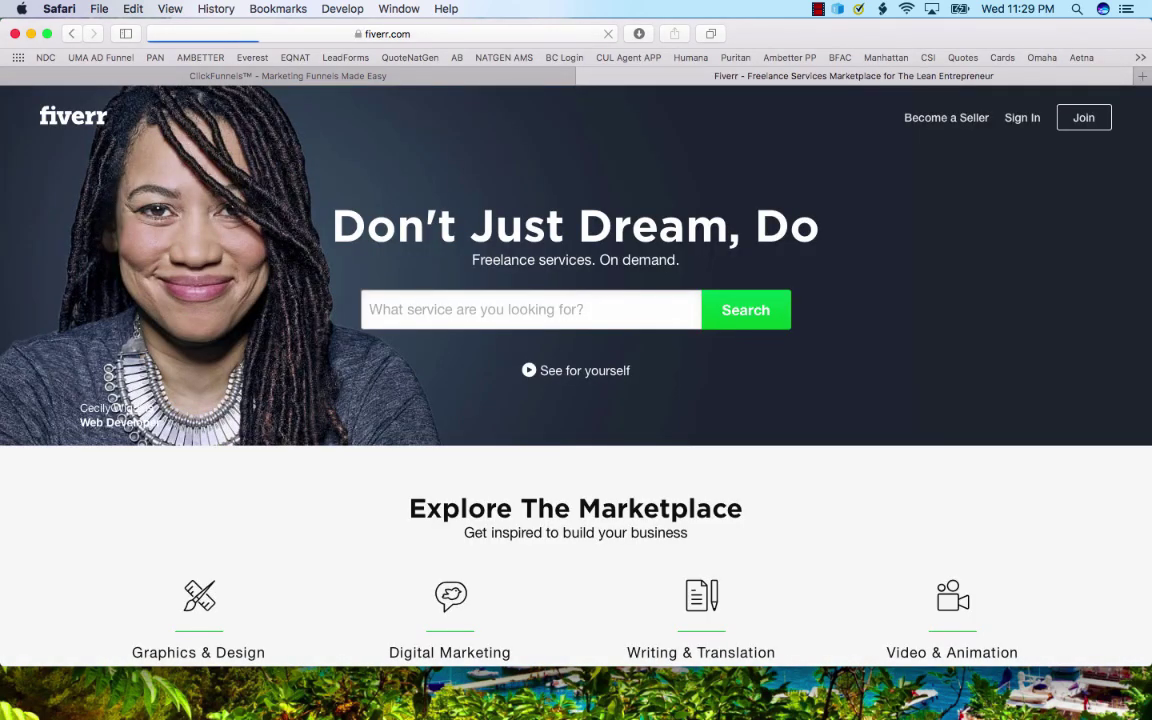
# Step: Search Fiverr for "video editing" and browse the offered services, sellers' ratings and starting prices
pyautogui.write('video editin')
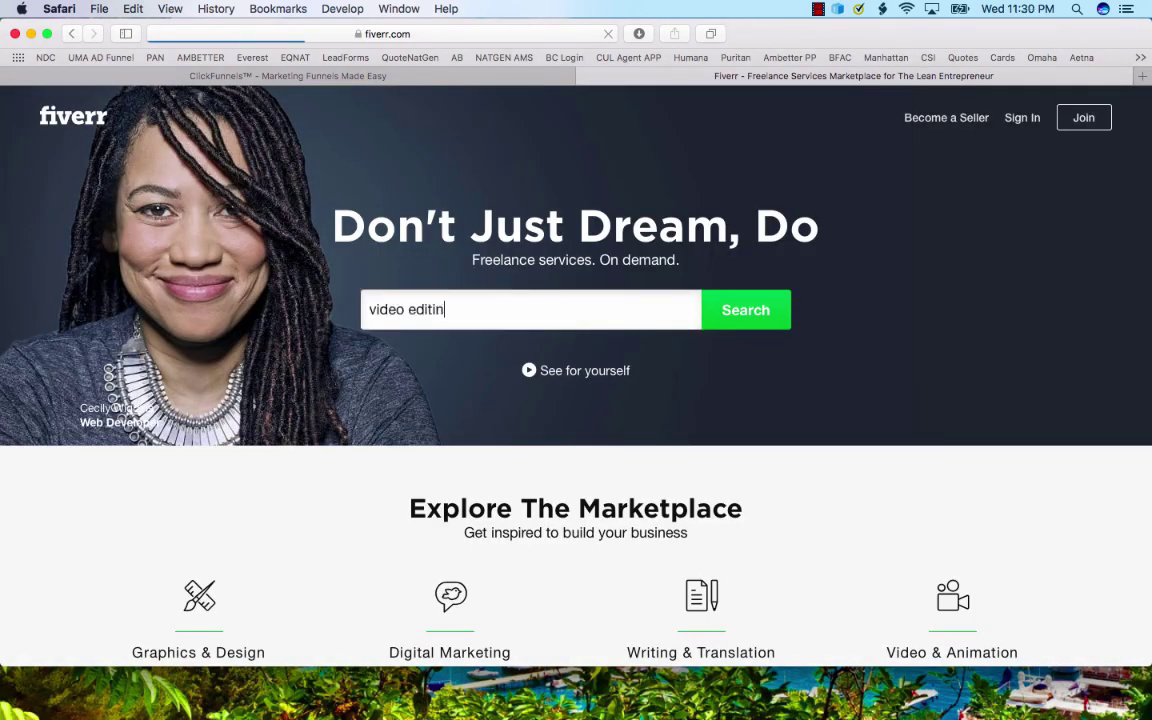
pyautogui.write('g')
pyautogui.press('Return')
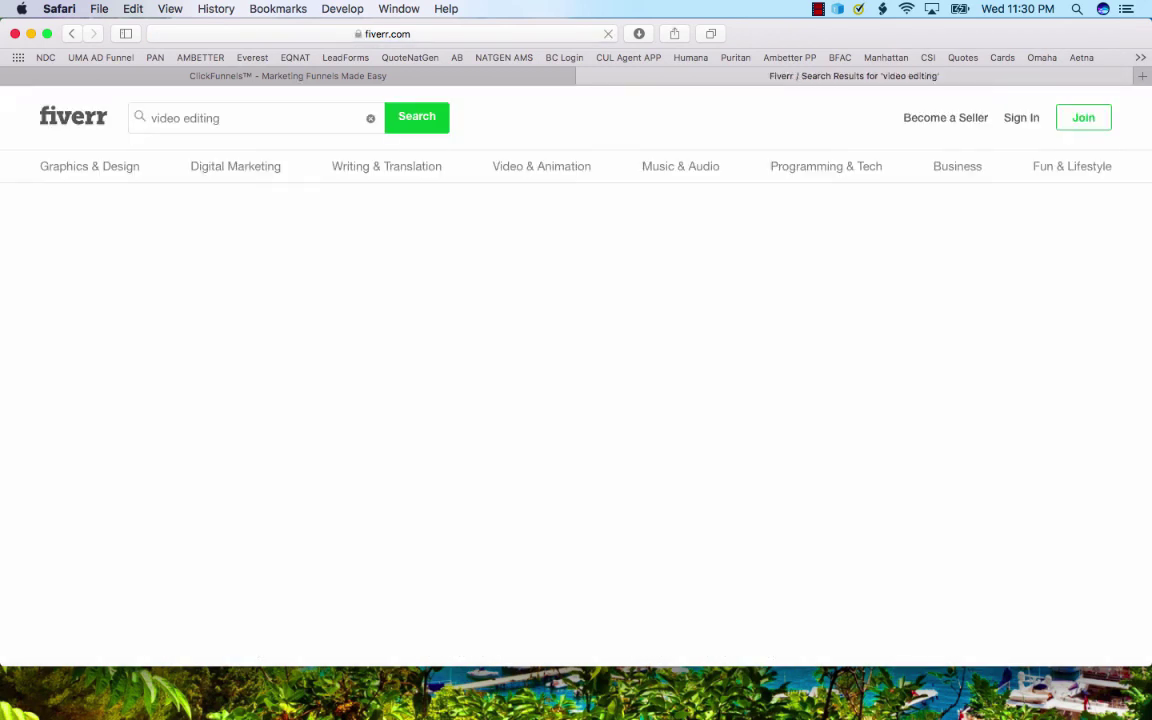
pyautogui.scroll(-1, 360, 411)
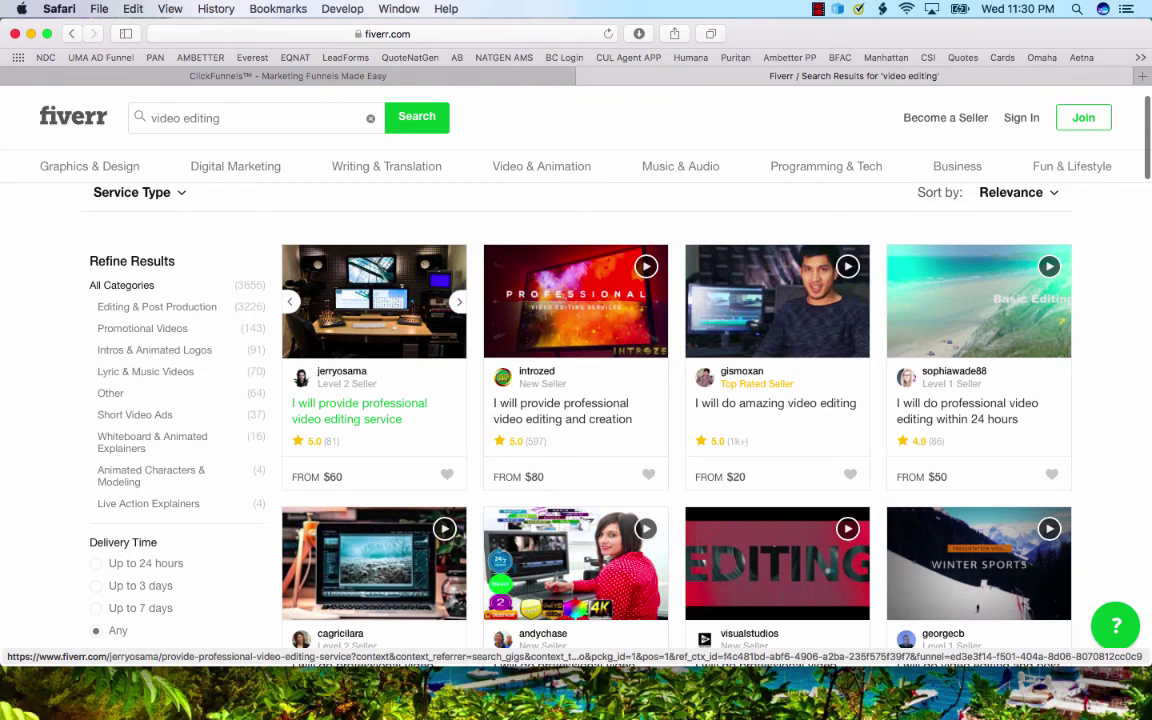
pyautogui.scroll(-1, 373, 400)
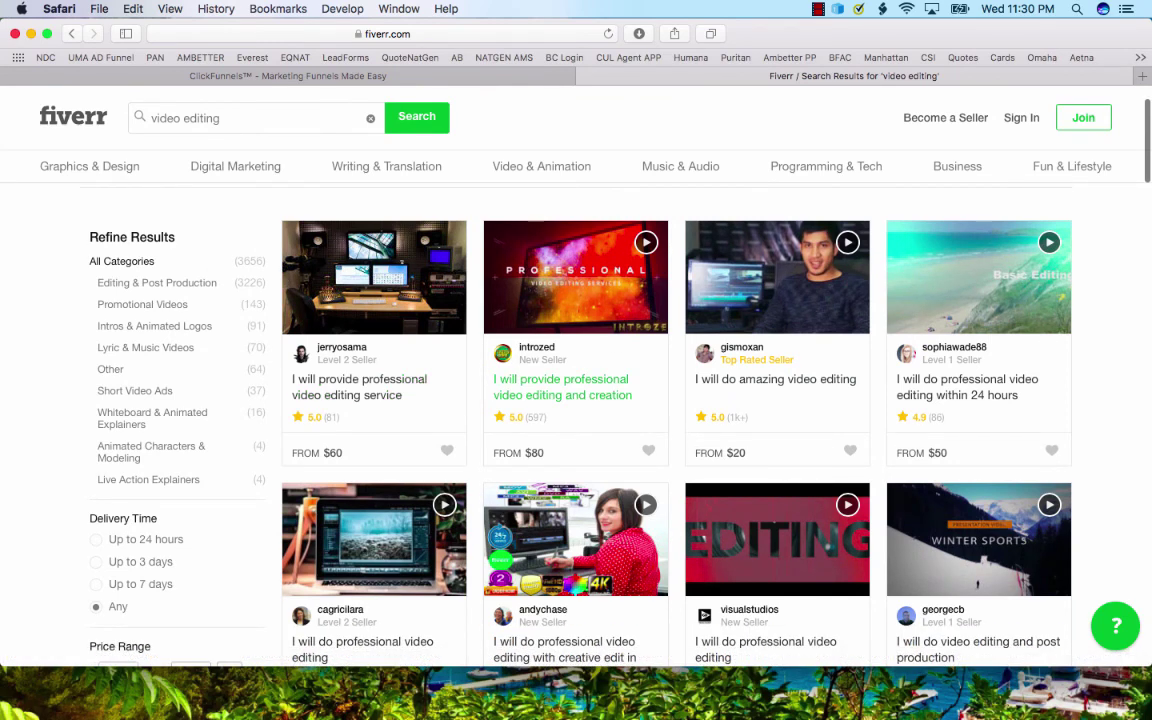
pyautogui.scroll(-1, 775, 390)
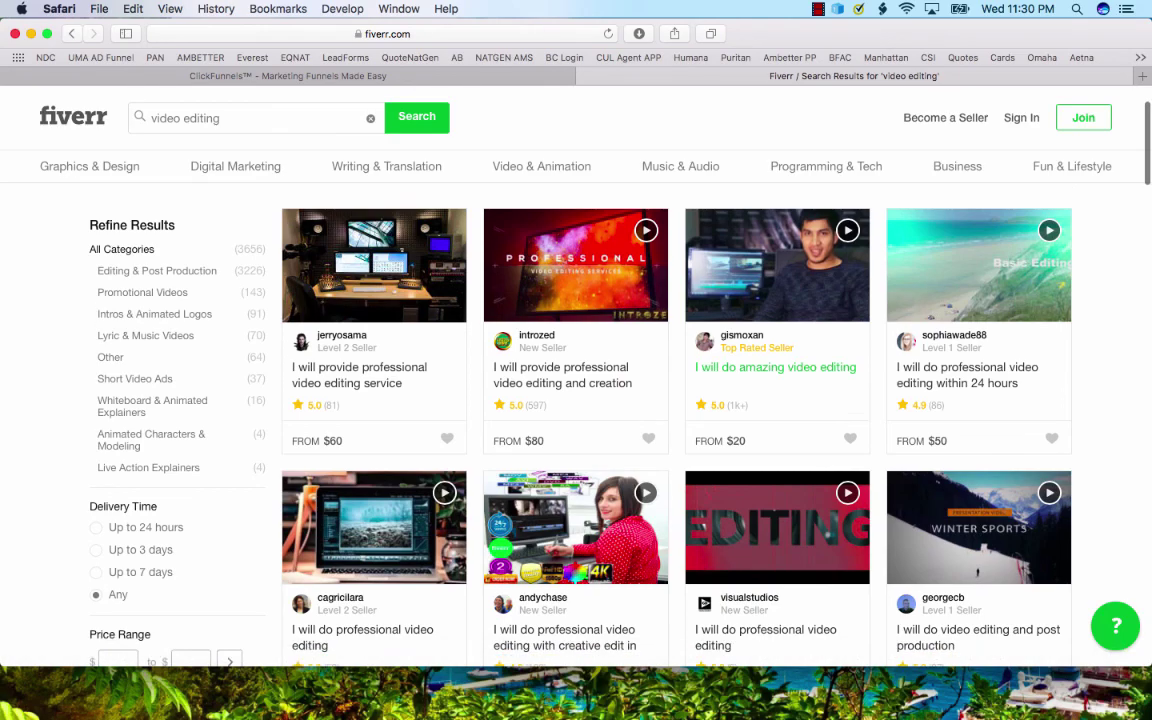
pyautogui.scroll(-5, 576, 400)
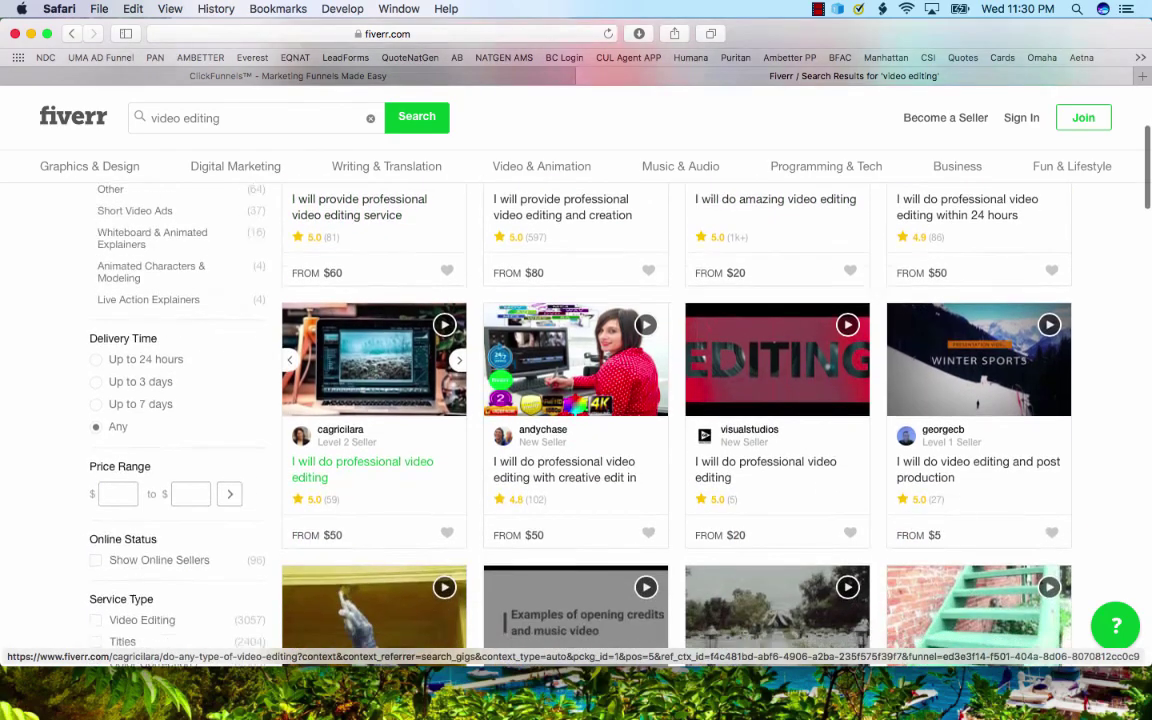
pyautogui.scroll(-5, 560, 450)
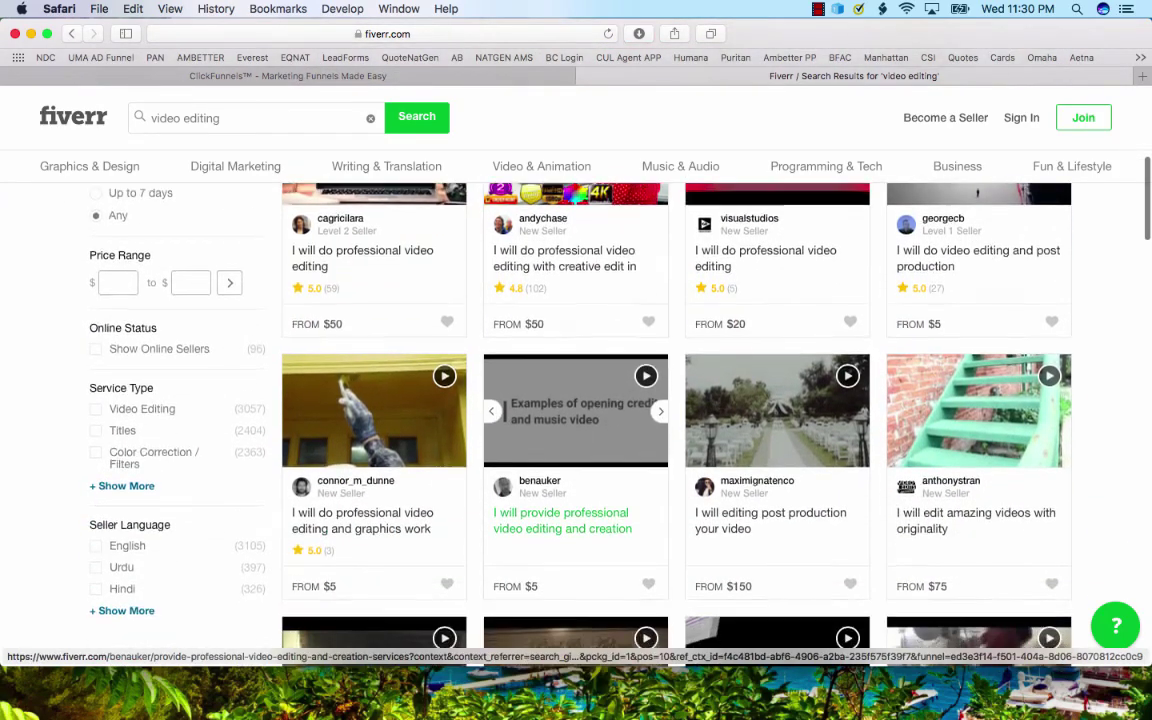
pyautogui.scroll(15, 560, 450)
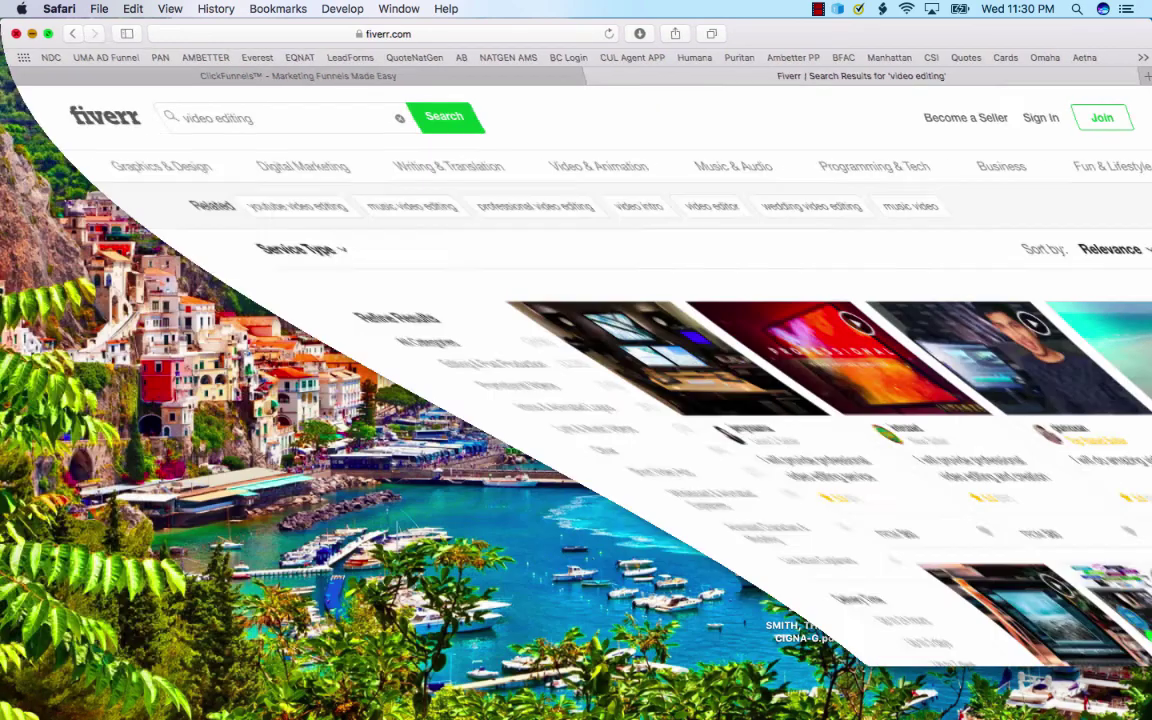
# Step: Minimize the browser window and bring up the screen recorder's options for ending the recording
pyautogui.click(31, 33)
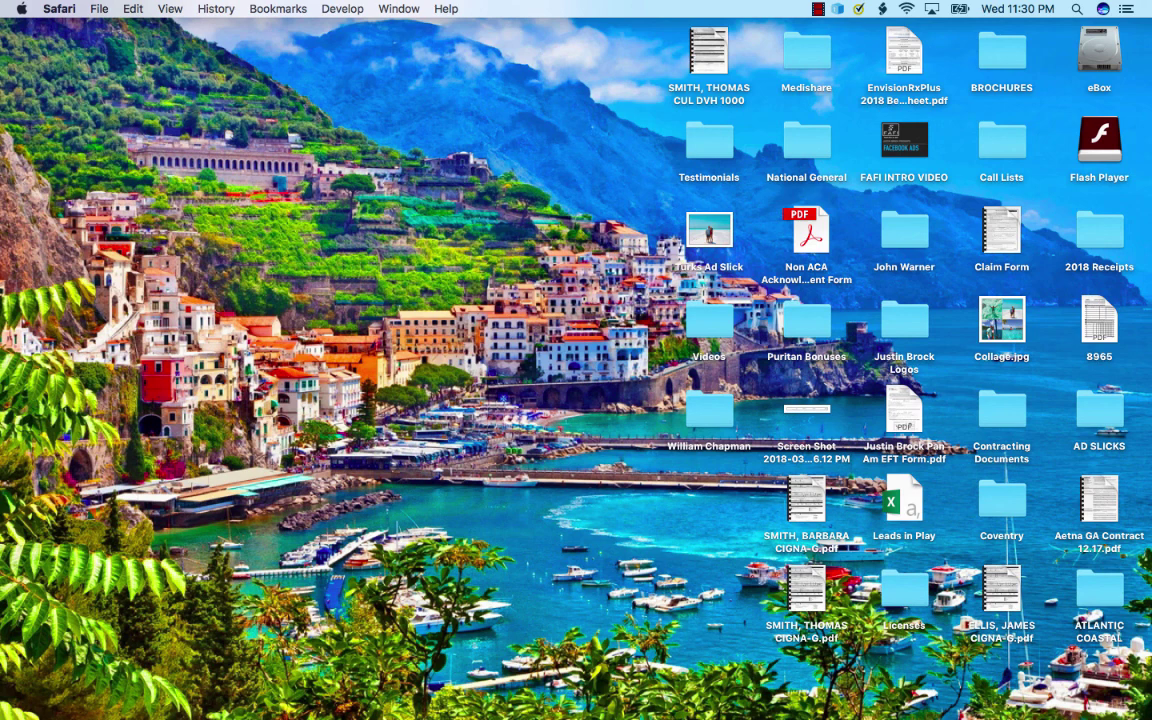
pyautogui.click(906, 8)
pyautogui.press('Escape')
pyautogui.click(818, 8)
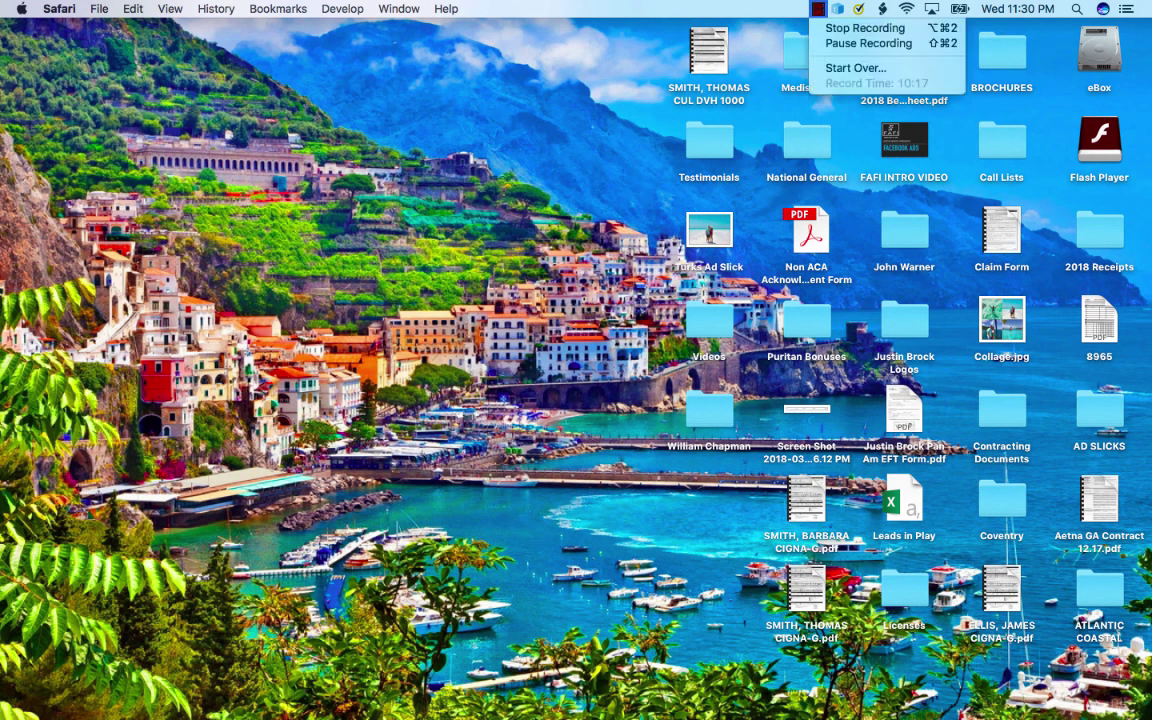